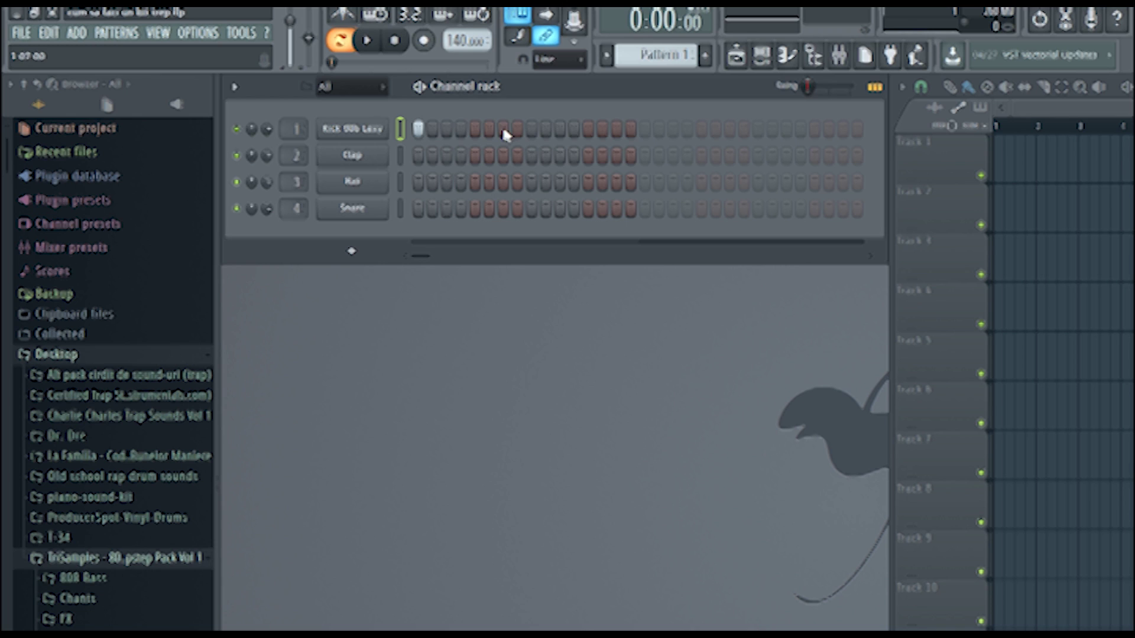
# Step: Program kick hits on steps 7, 13, 15, 17, 23, 29, 30 and 31 of Pattern 1 and play the pattern
pyautogui.click(645, 129)
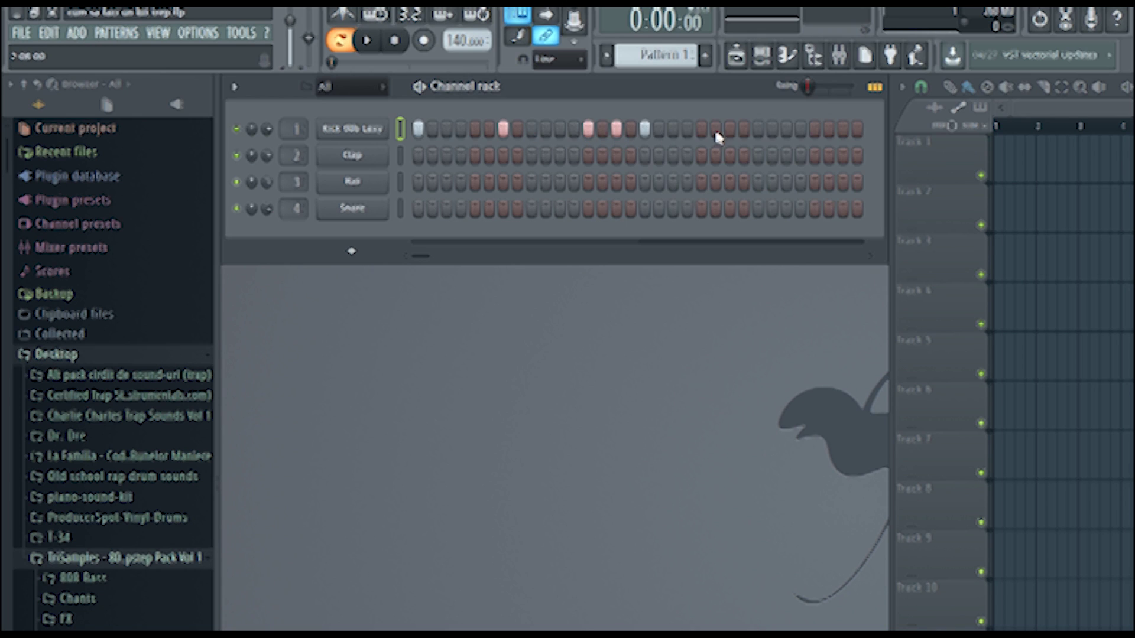
pyautogui.click(730, 129)
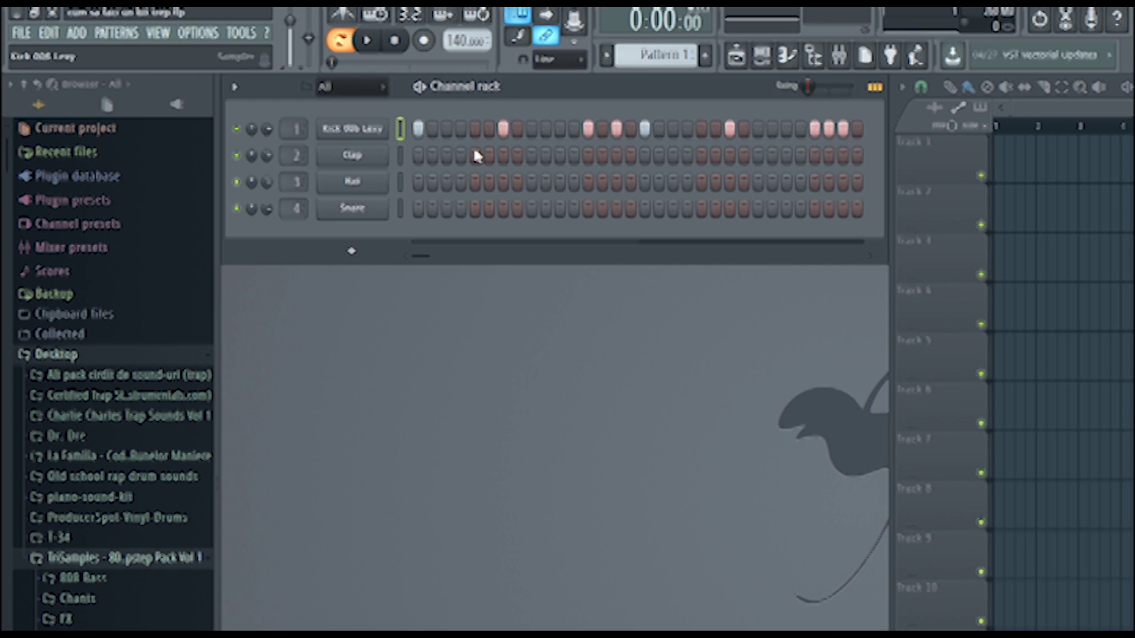
pyautogui.press('space')
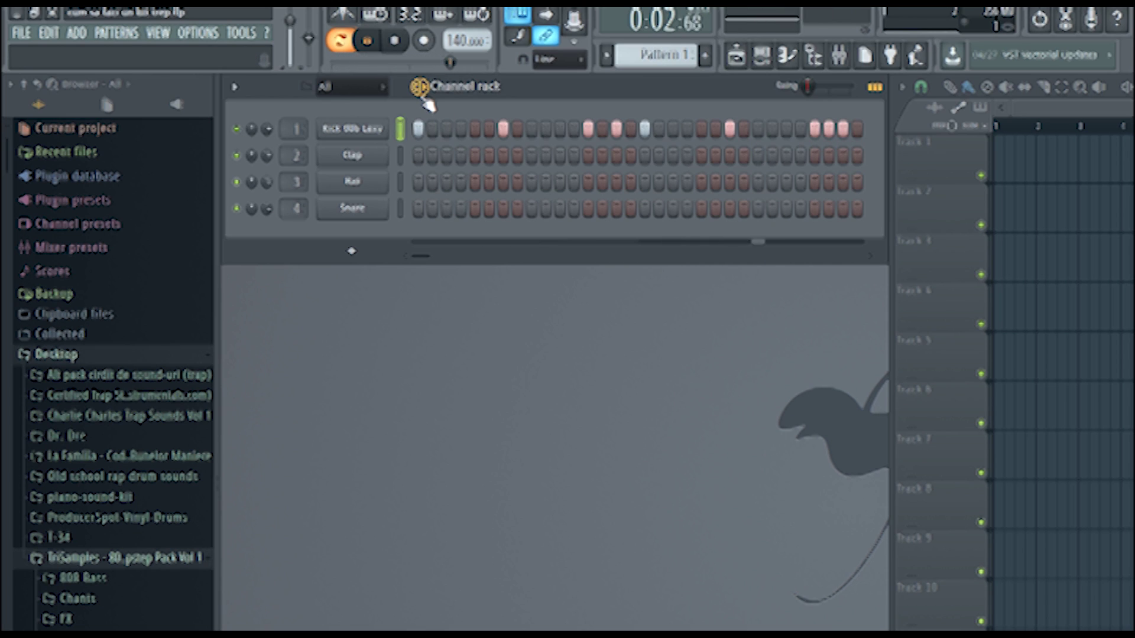
pyautogui.press('space')
# Step: Load Clap 005 into the Clap channel with a hit on step 9 of Pattern 2, and play it with Pattern 1 in the playlist
pyautogui.scroll(-1, 650, 55)
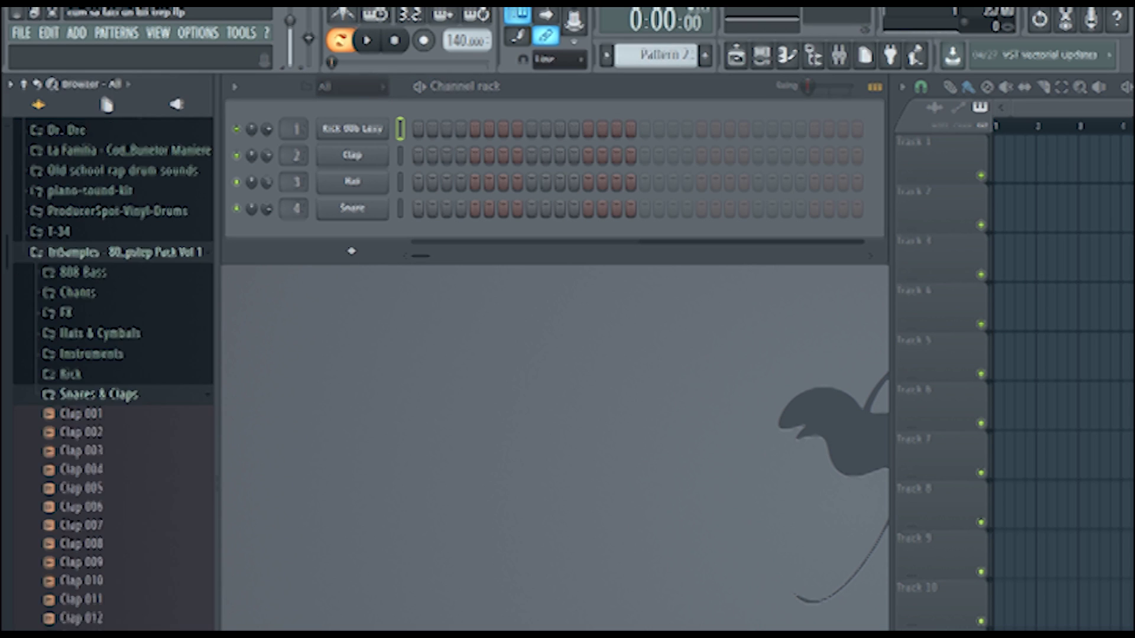
pyautogui.scroll(-1, 144, 618)
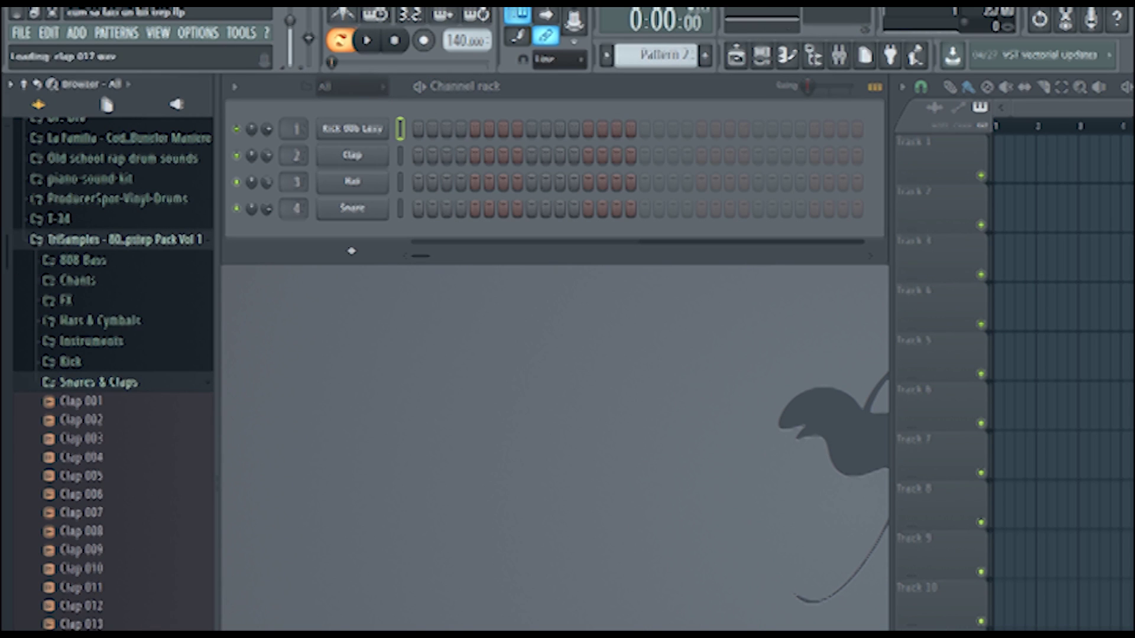
pyautogui.moveTo(81, 476); pyautogui.dragTo(384, 168)
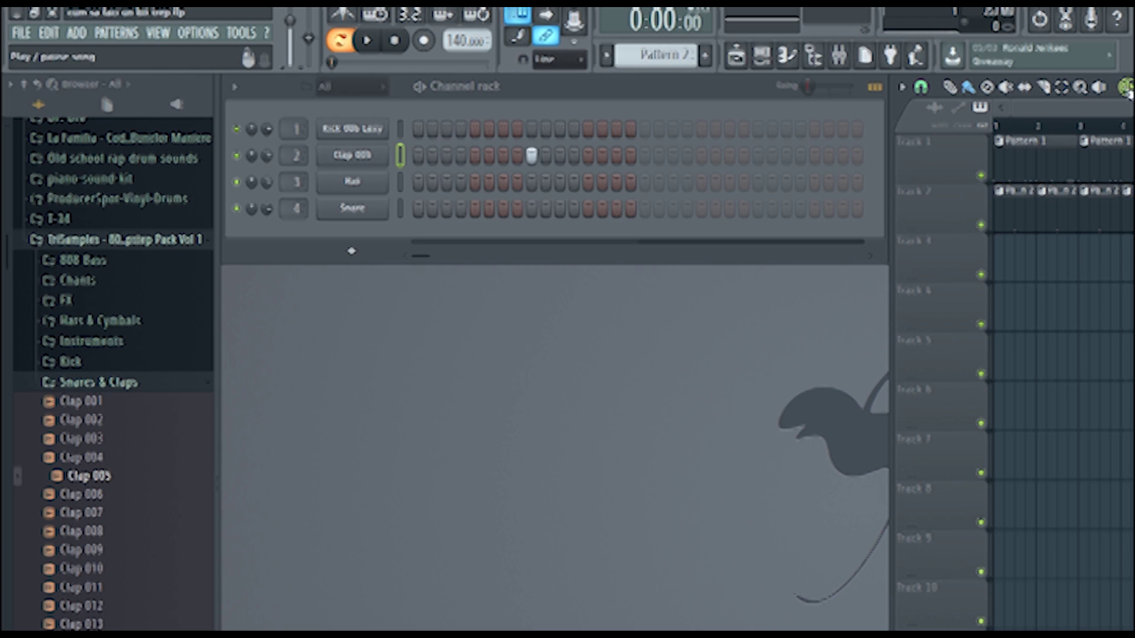
pyautogui.press('space')
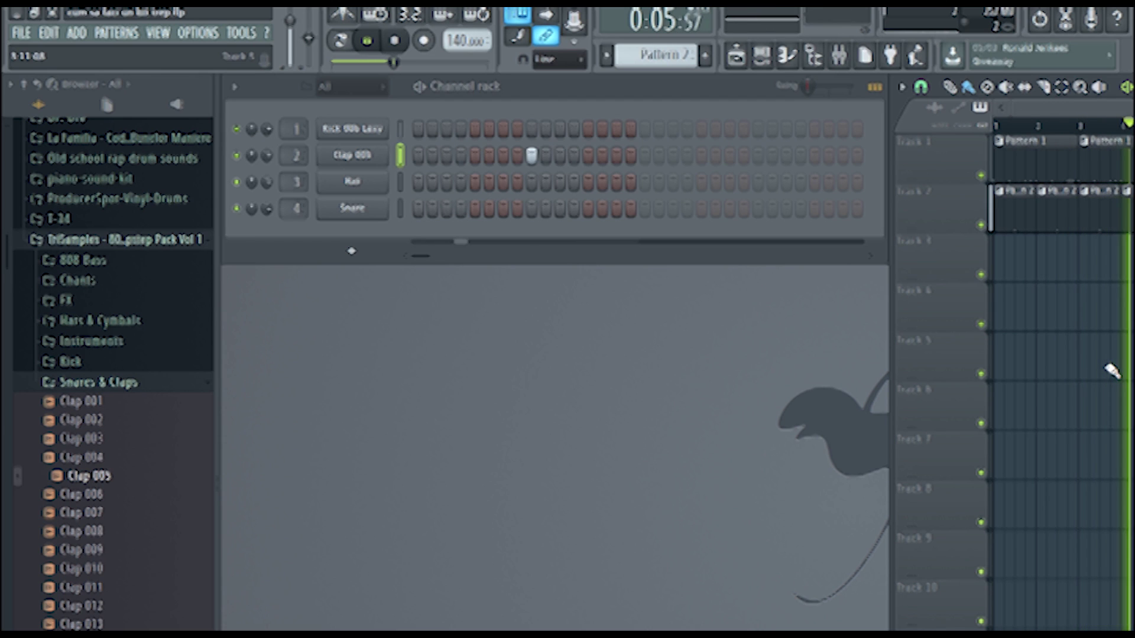
pyautogui.press('space')
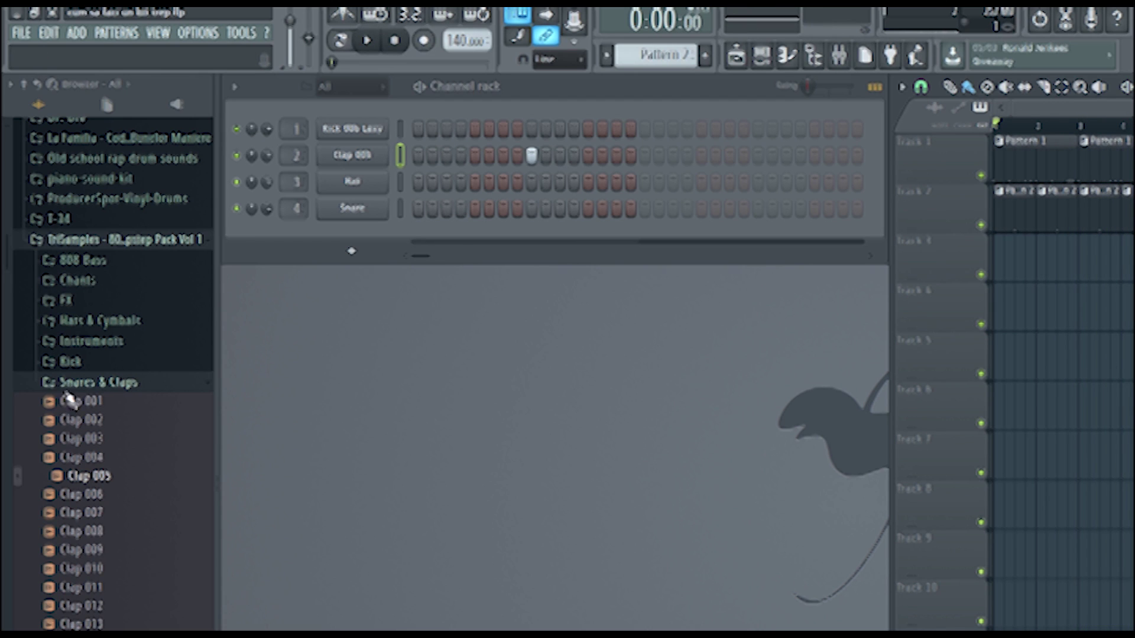
# Step: Load HiHat Open 001 into the Hat channel with a hit on step 5 of Pattern 3, and delete the Snare channel
pyautogui.click(98, 320)
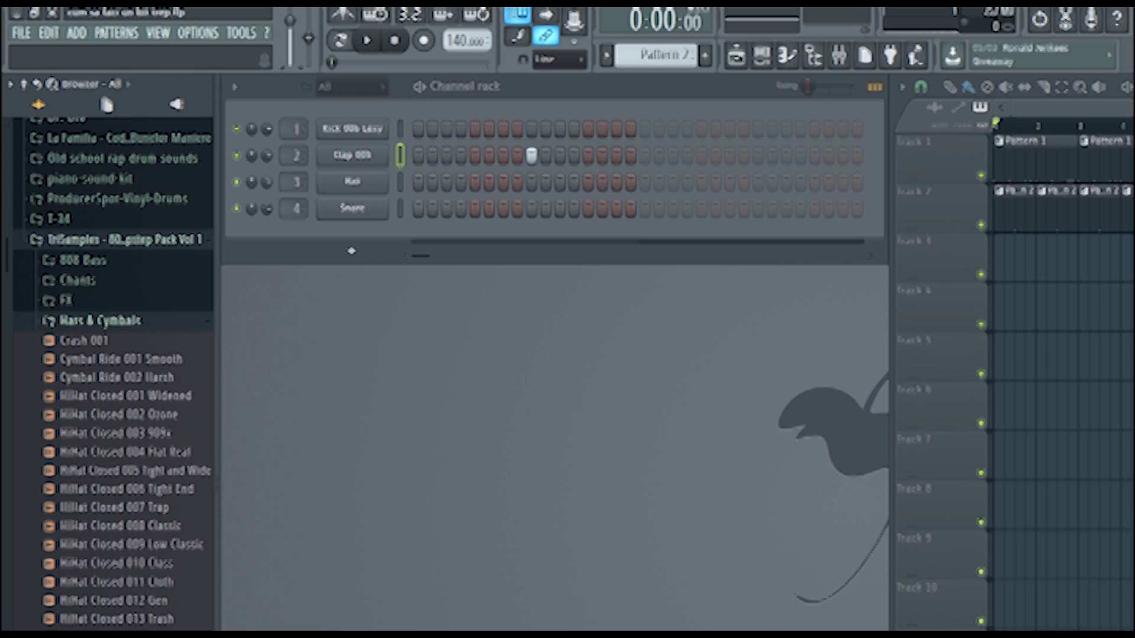
pyautogui.moveTo(113, 627); pyautogui.dragTo(352, 181)
pyautogui.hotkey('alt', 'Delete')
pyautogui.click(830, 507)
pyautogui.click(371, 188)
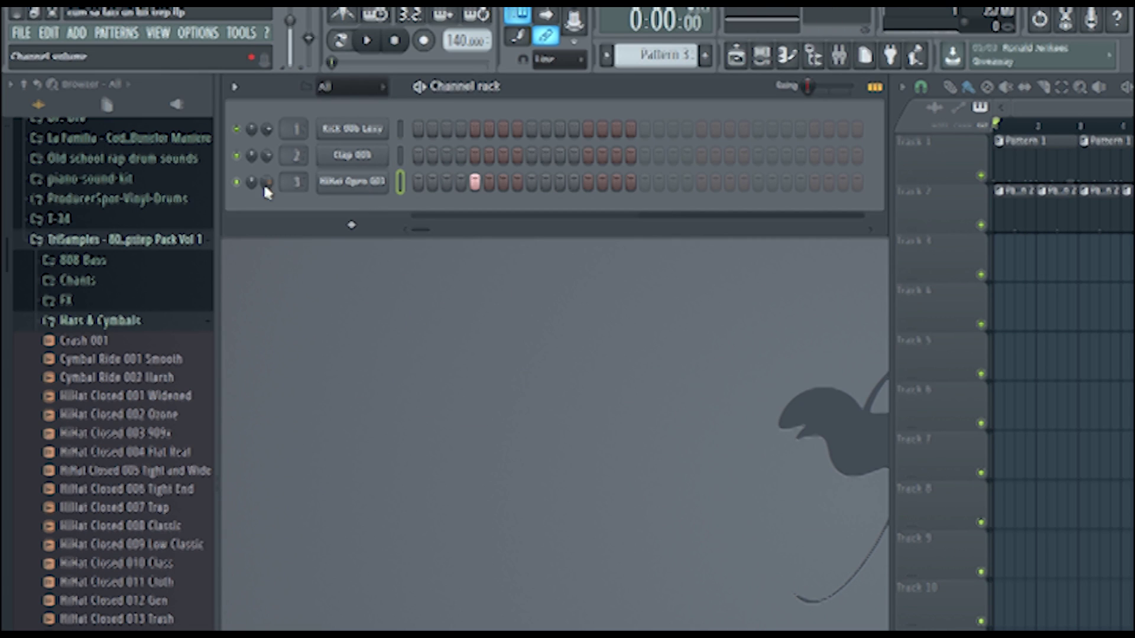
# Step: Clone the open hi-hat channel with its hit on step 13, and enable Fade stereo and Swap stereo for the clone
pyautogui.rightClick(387, 178)
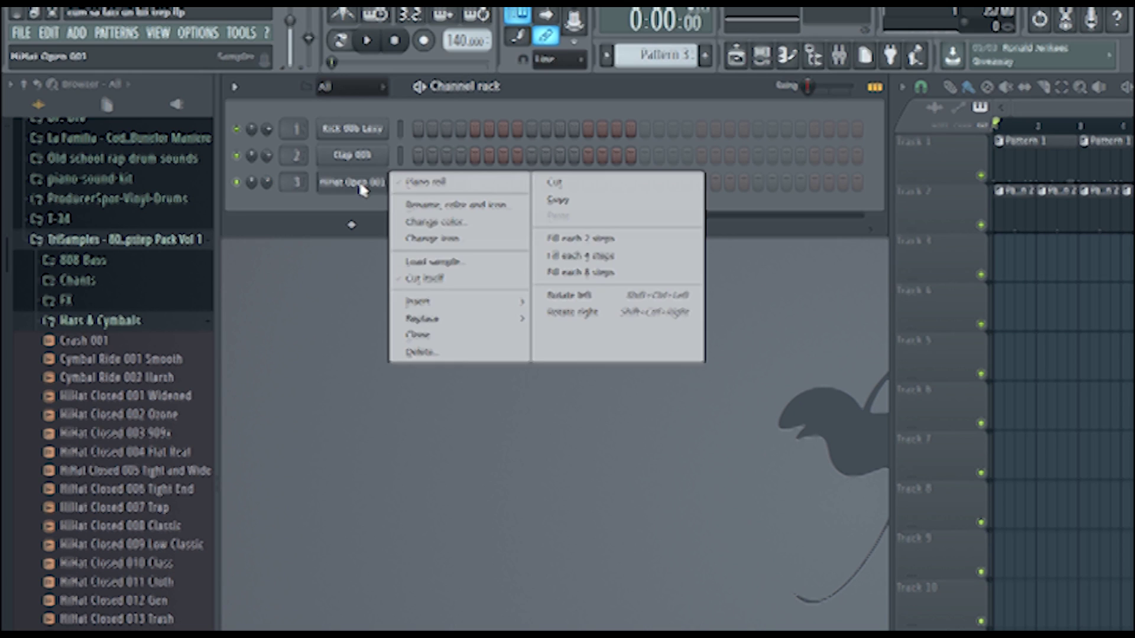
pyautogui.click(445, 336)
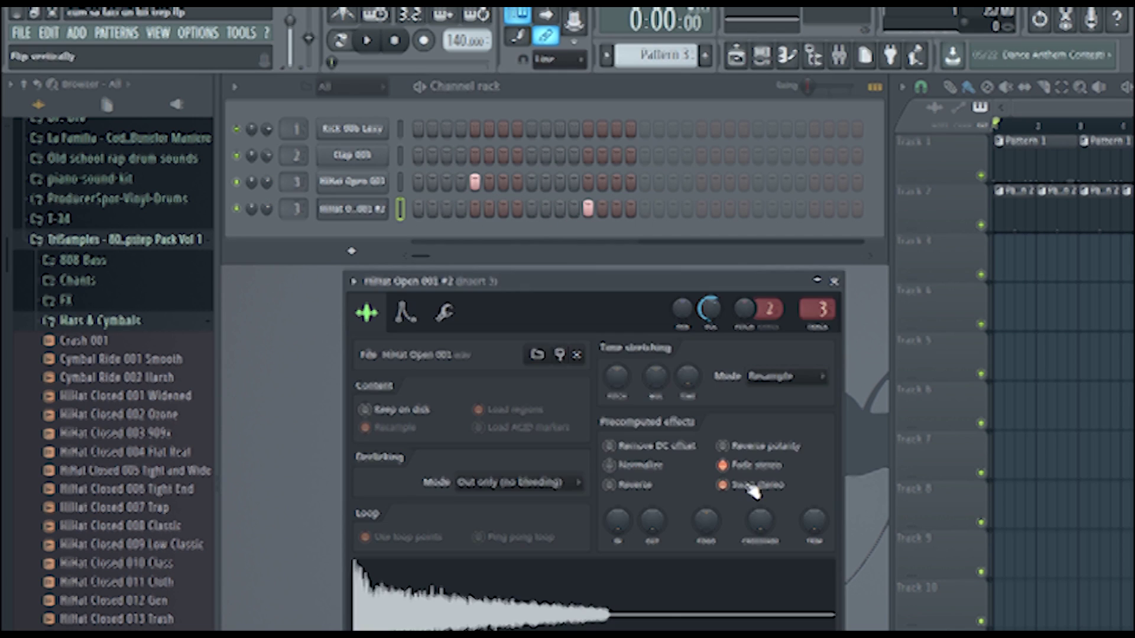
pyautogui.click(834, 282)
# Step: Paint Pattern 3 clips along playlist track 3 from bar 1 and play the song
pyautogui.moveTo(1034, 273); pyautogui.dragTo(1088, 282)
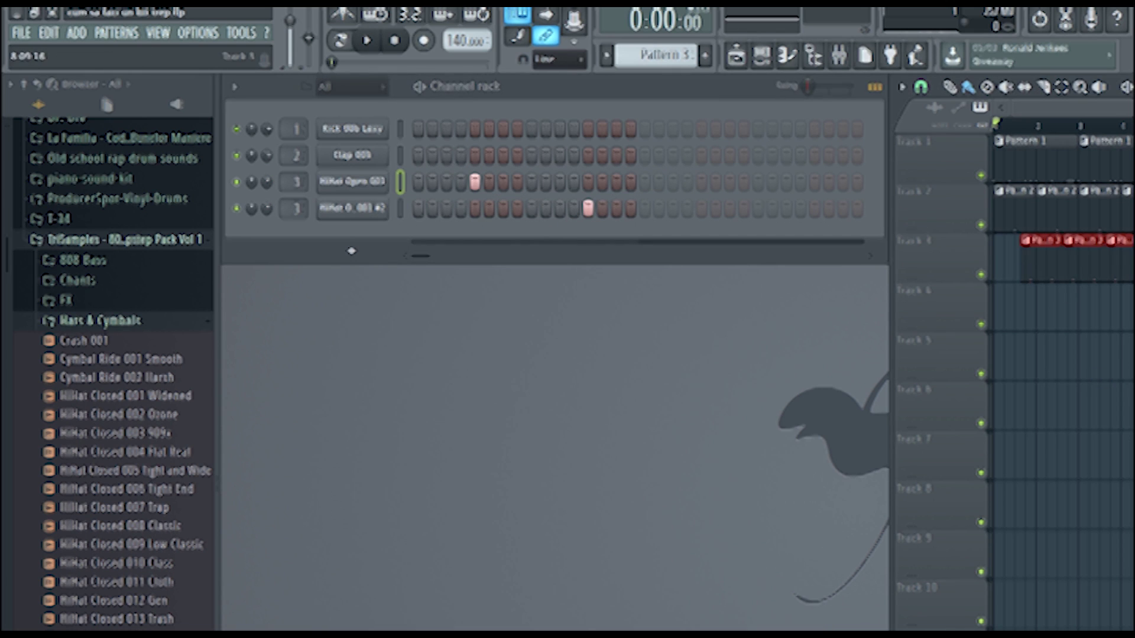
pyautogui.press('space')
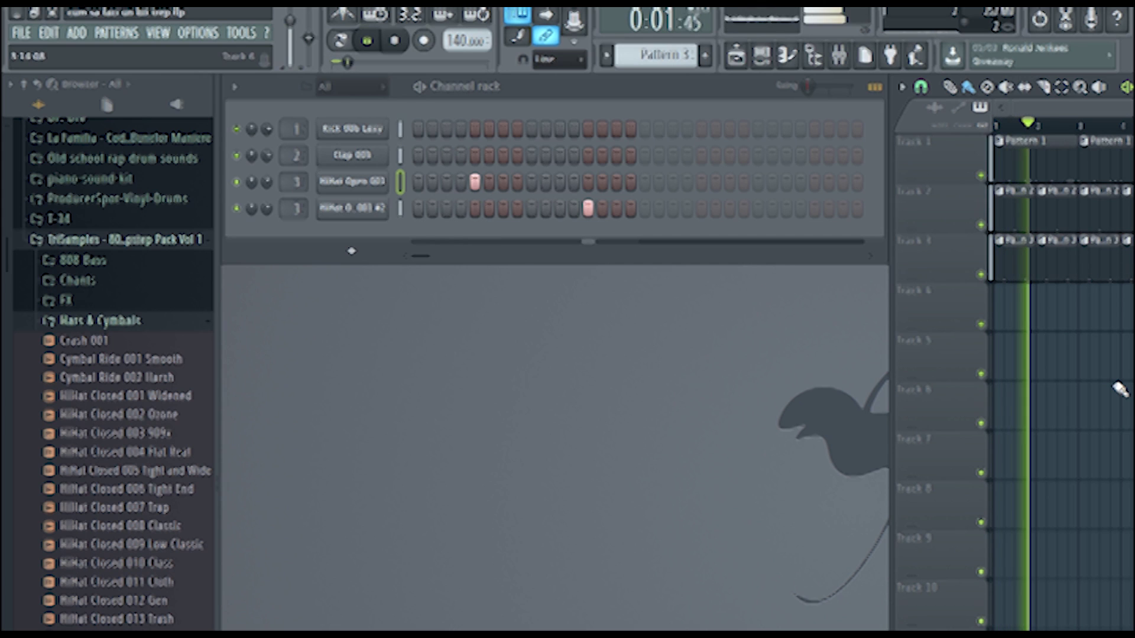
pyautogui.press('space')
# Step: Add Chant Noise as a channel with hits on steps 5 and 13 of Pattern 4, and play it along playlist track 4
pyautogui.click(127, 280)
pyautogui.moveTo(150, 488); pyautogui.dragTo(366, 234)
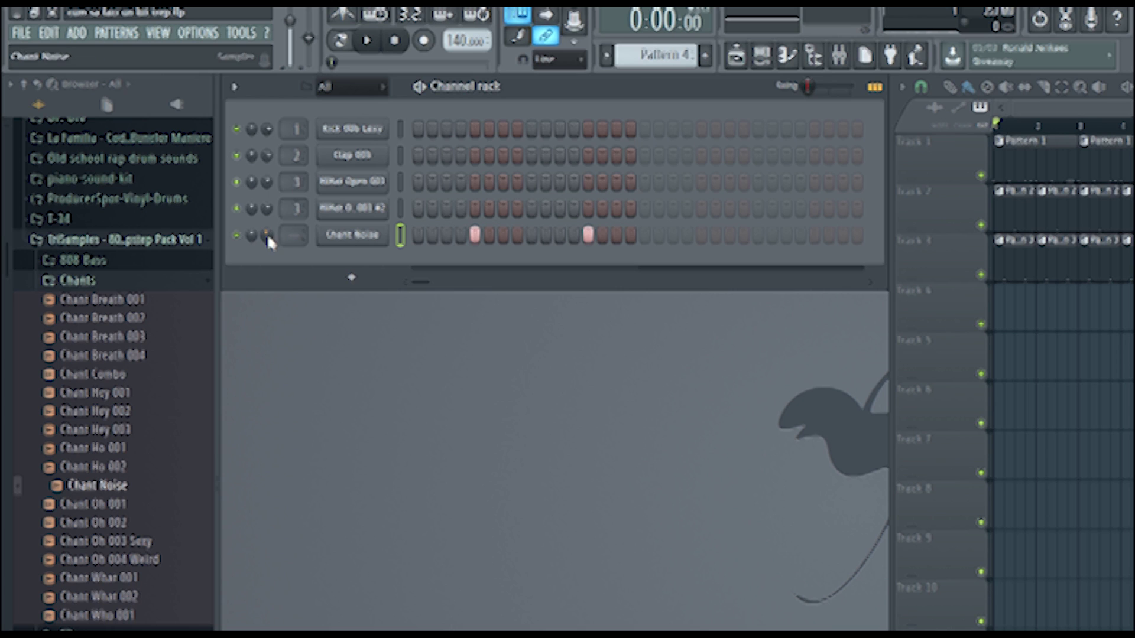
pyautogui.moveTo(1001, 325); pyautogui.dragTo(1126, 325)
pyautogui.press('space')
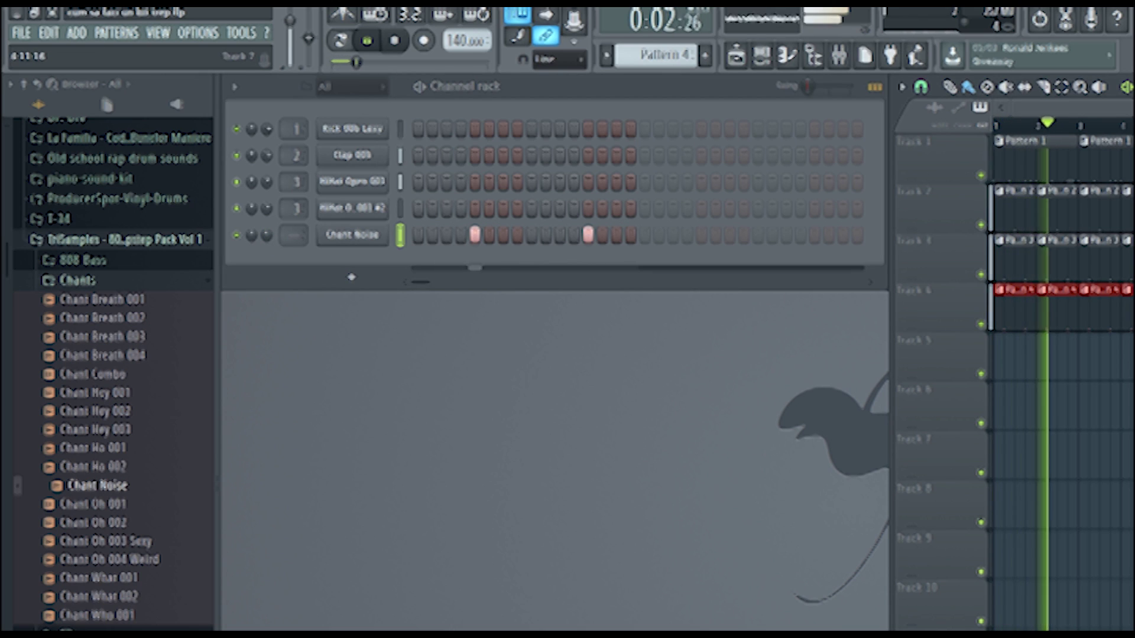
pyautogui.press('space')
# Step: Add the 808 Bass A Overdrive sample as a new channel for Pattern 5
pyautogui.click(77, 280)
pyautogui.click(94, 263)
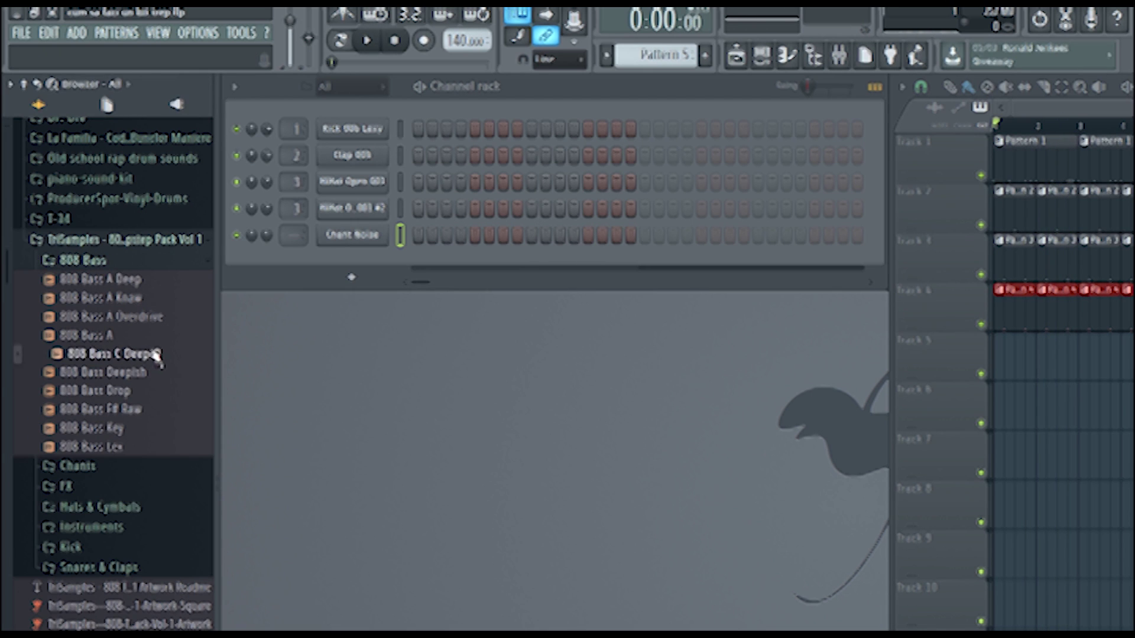
pyautogui.click(159, 322)
pyautogui.moveTo(164, 330); pyautogui.dragTo(449, 248)
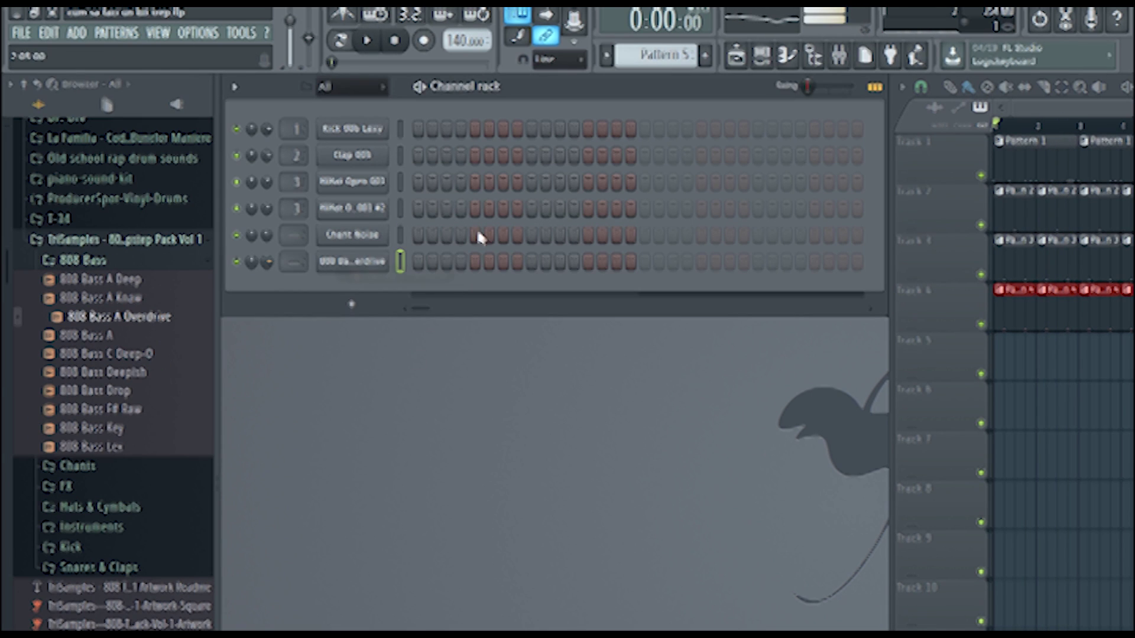
# Step: Write the 808 bass line in the piano roll: C5 on steps 1 and 9 of bars 1 and 2, G4 and B5 on their respective step 13
pyautogui.click(814, 57)
pyautogui.click(788, 56)
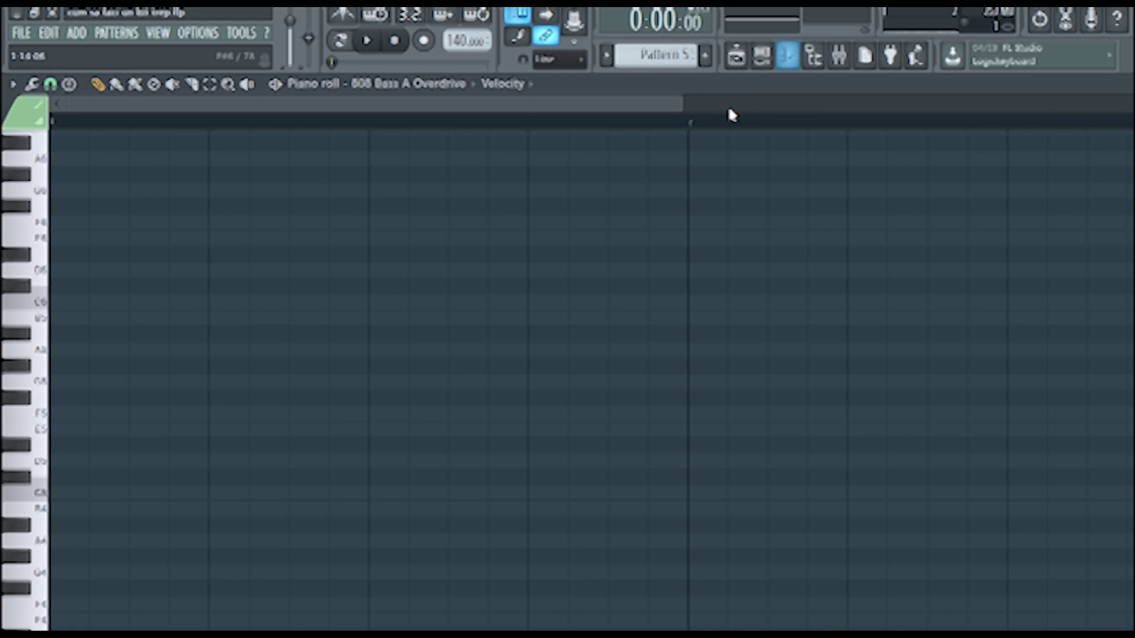
pyautogui.click(59, 492)
pyautogui.keyDown('ctrl'); pyautogui.scroll(-3, 109, 515); pyautogui.keyUp('ctrl')
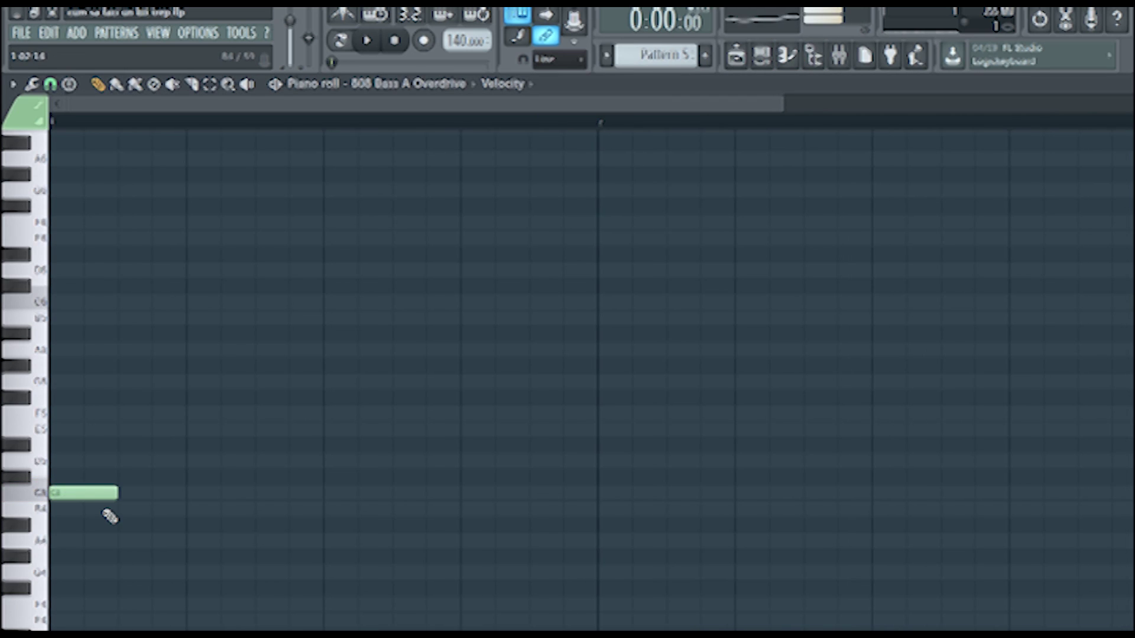
pyautogui.click(201, 493)
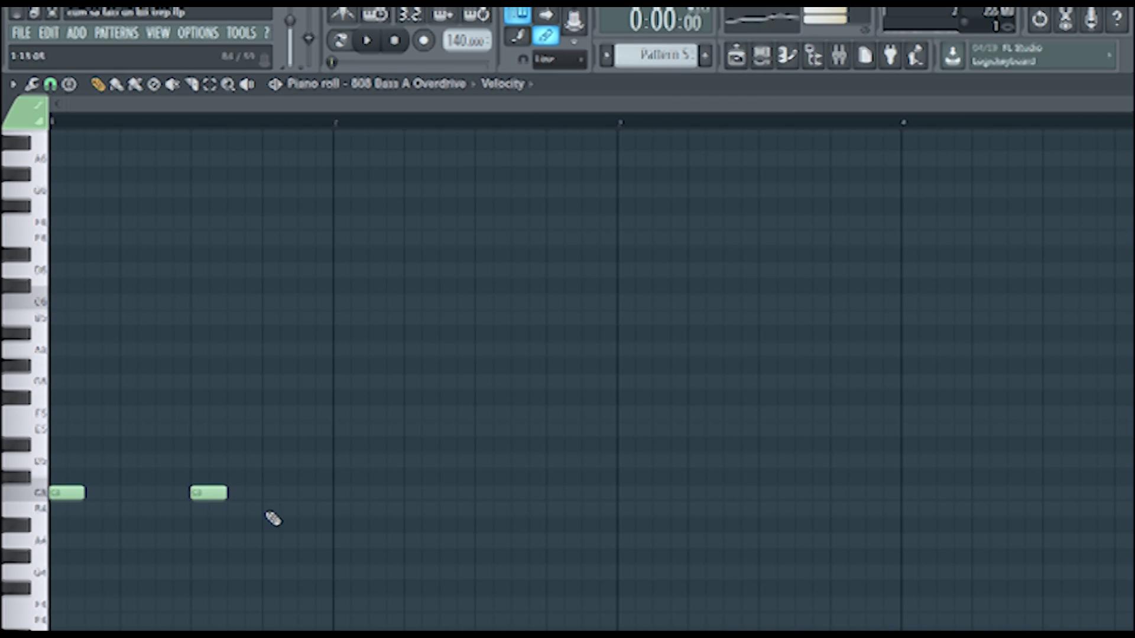
pyautogui.click(265, 574)
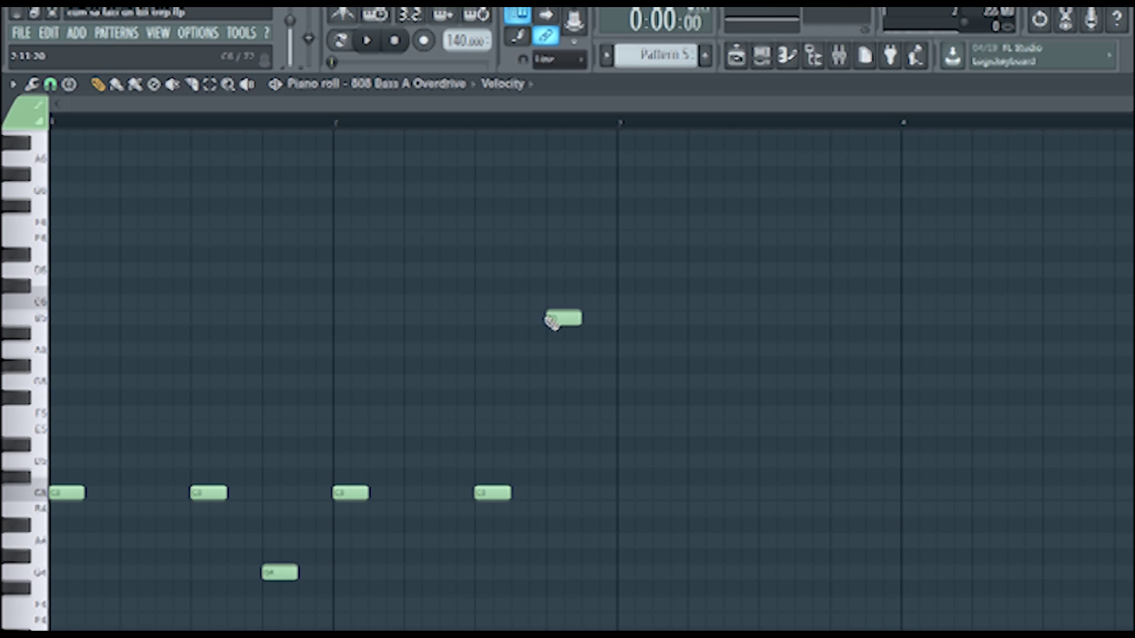
pyautogui.press('space')
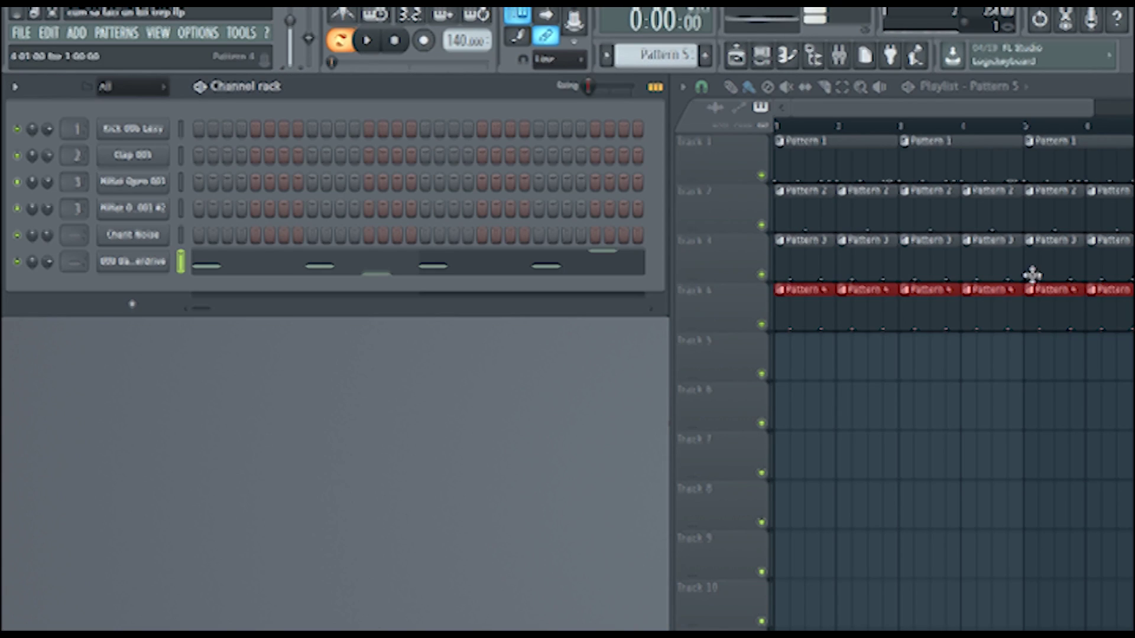
# Step: Paint Pattern 5 clips along playlist track 5 and play the song
pyautogui.click(835, 362)
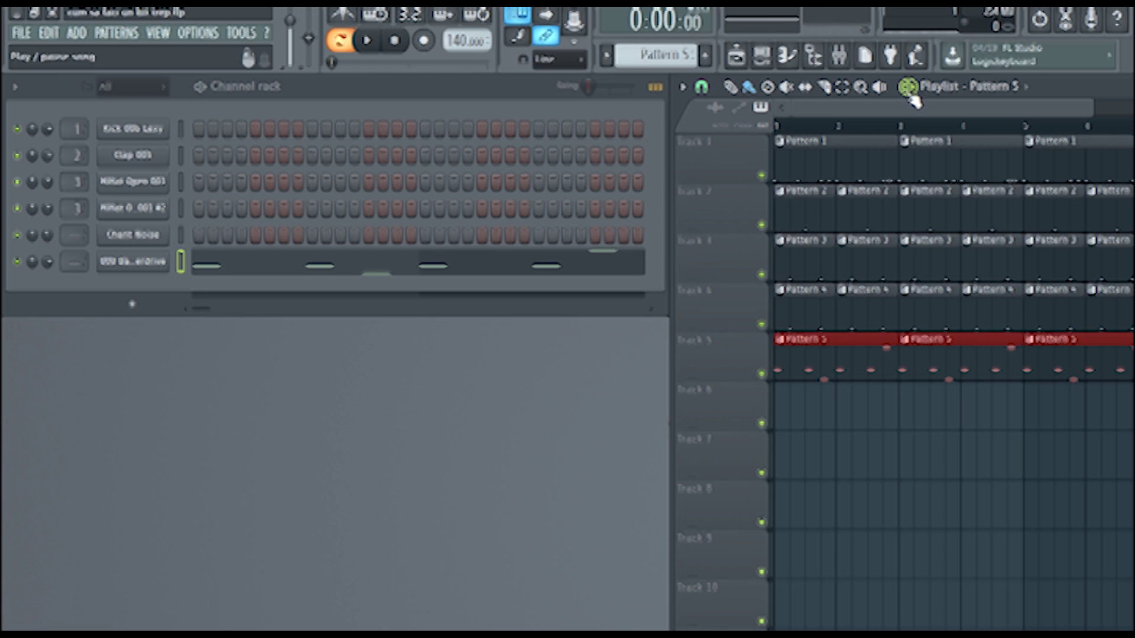
pyautogui.press('space')
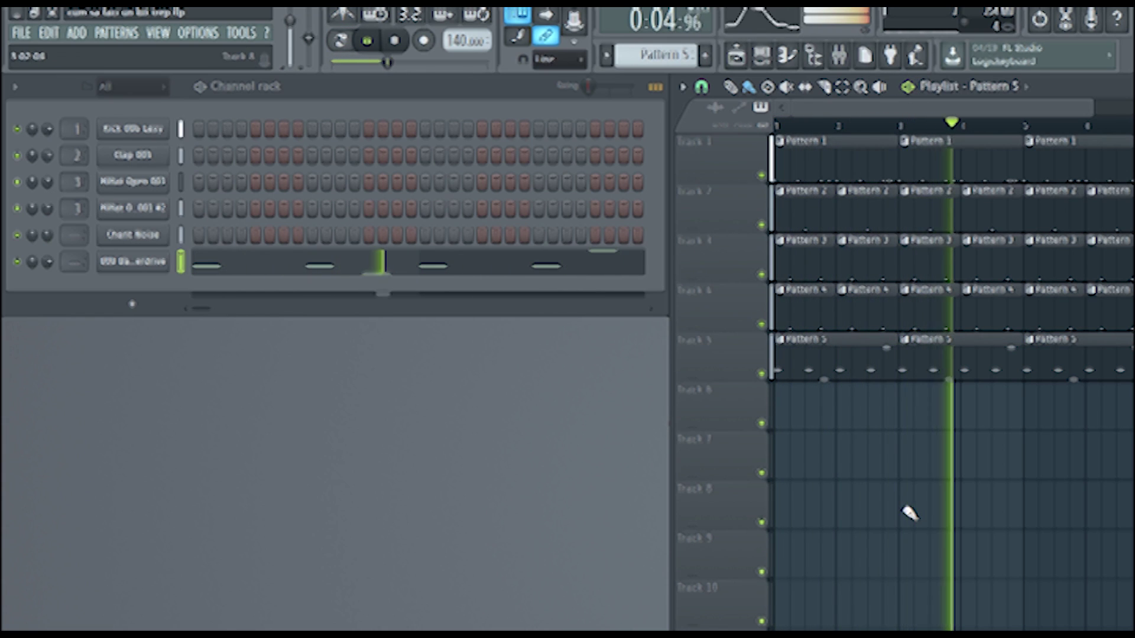
pyautogui.press('space')
# Step: Start Pattern 6 and add the HiHat Closed 011 Cloth sample from Hats & Cymbals as a new channel
pyautogui.press('F4')
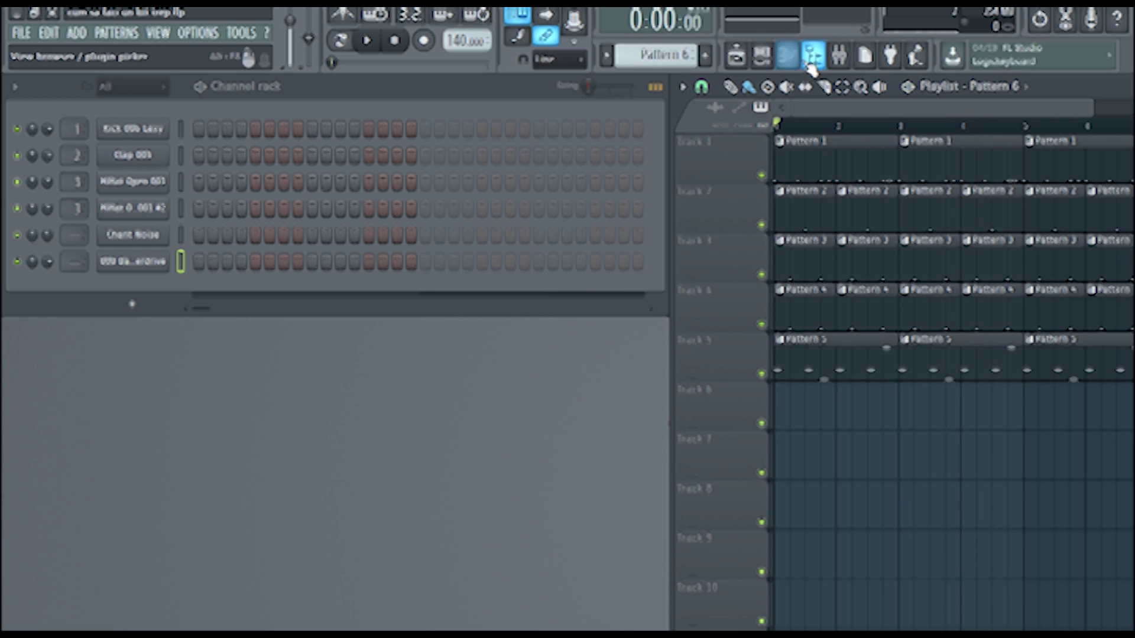
pyautogui.click(813, 59)
pyautogui.click(135, 333)
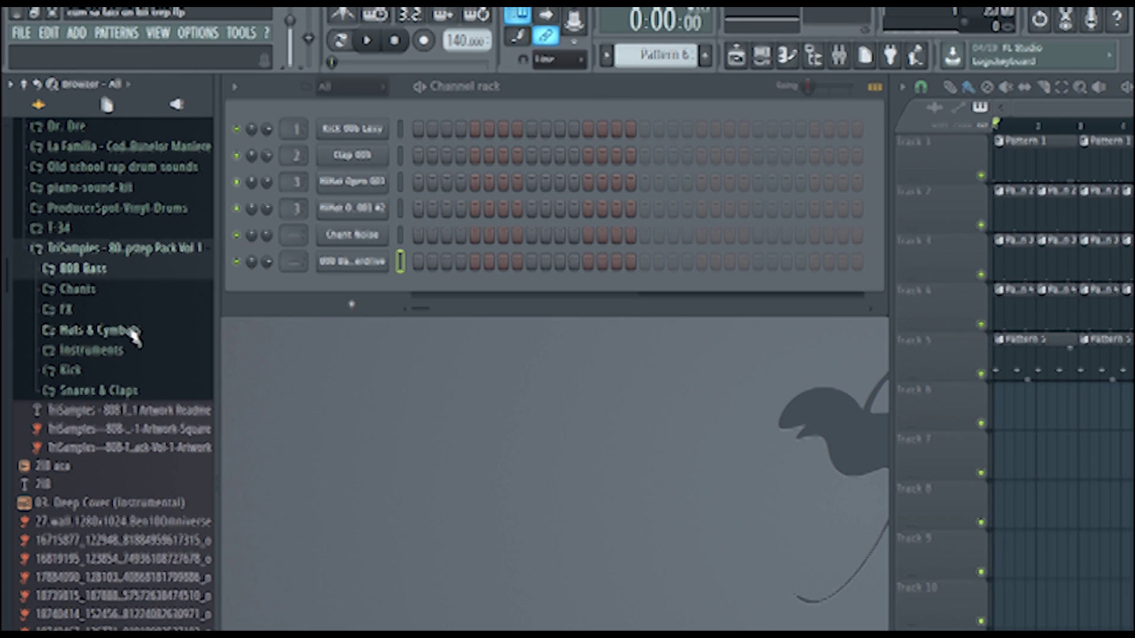
pyautogui.click(121, 330)
pyautogui.click(148, 554)
pyautogui.click(160, 590)
pyautogui.moveTo(171, 606); pyautogui.dragTo(399, 278)
# Step: Draw one-step C5 hi-hat notes in the piano roll on steps 1–3, 5–7 and 9–19
pyautogui.press('F7')
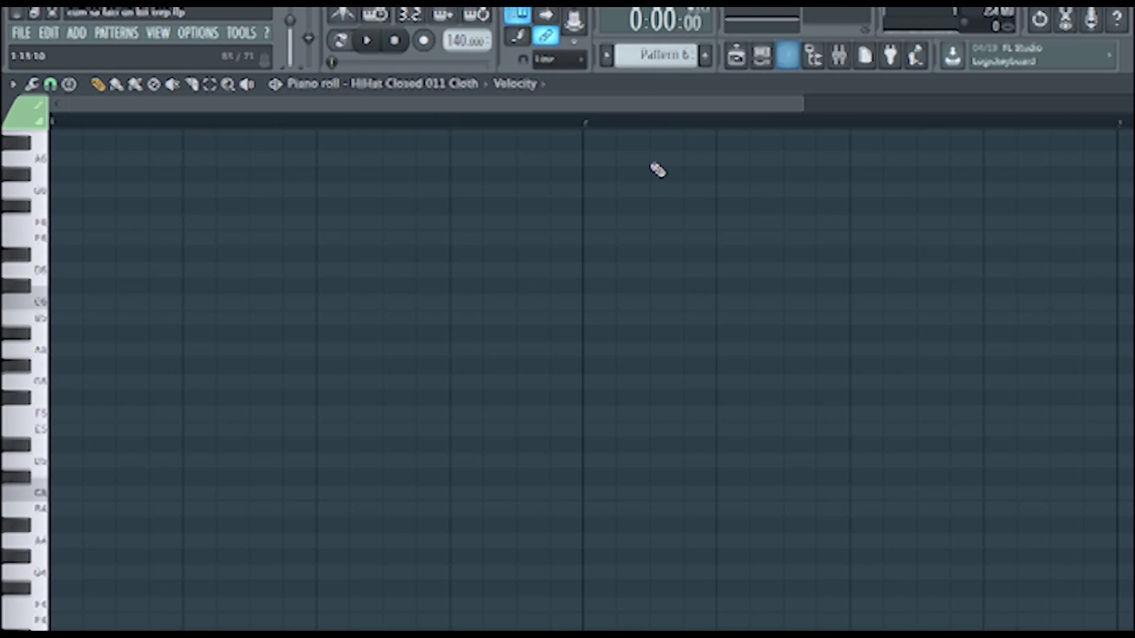
pyautogui.click(59, 493)
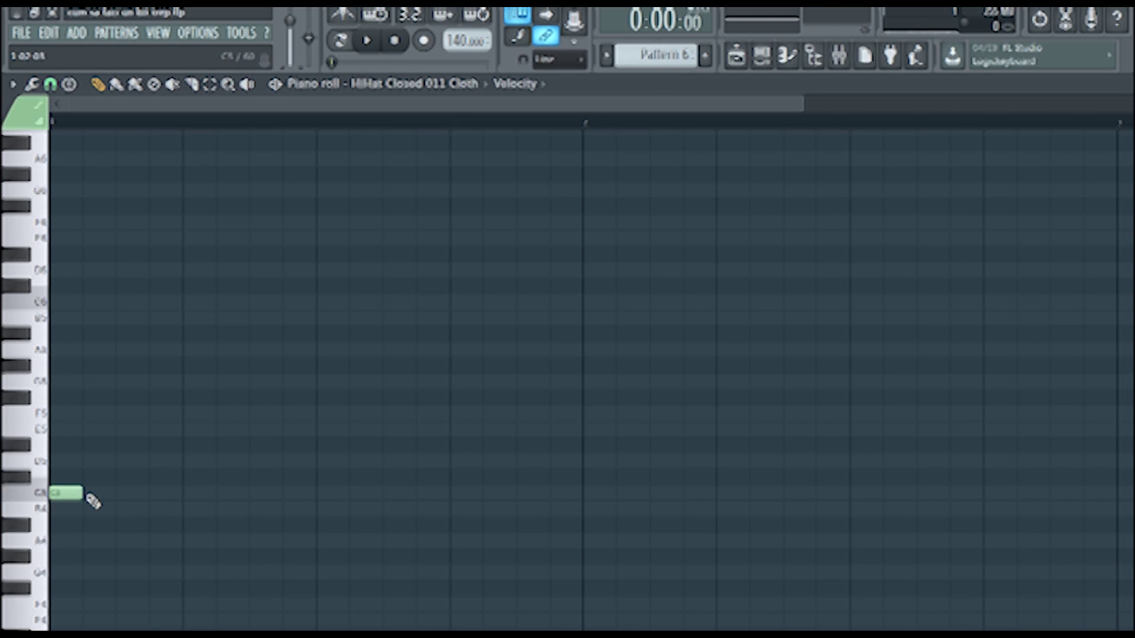
pyautogui.moveTo(198, 494); pyautogui.dragTo(254, 497)
pyautogui.moveTo(353, 493); pyautogui.dragTo(432, 500)
pyautogui.moveTo(530, 501); pyautogui.dragTo(662, 493)
# Step: Set snapping to 1/4 step and paint short C5 hi-hat rolls on steps 5–6 and 8 of bar 2
pyautogui.click(50, 84)
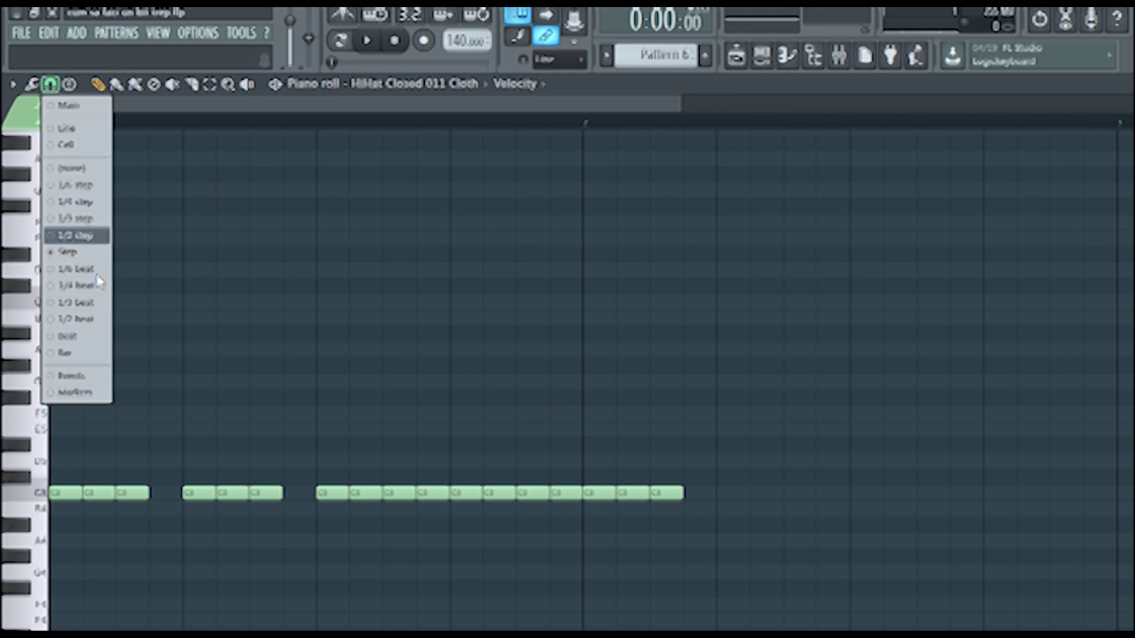
pyautogui.click(88, 203)
pyautogui.click(133, 86)
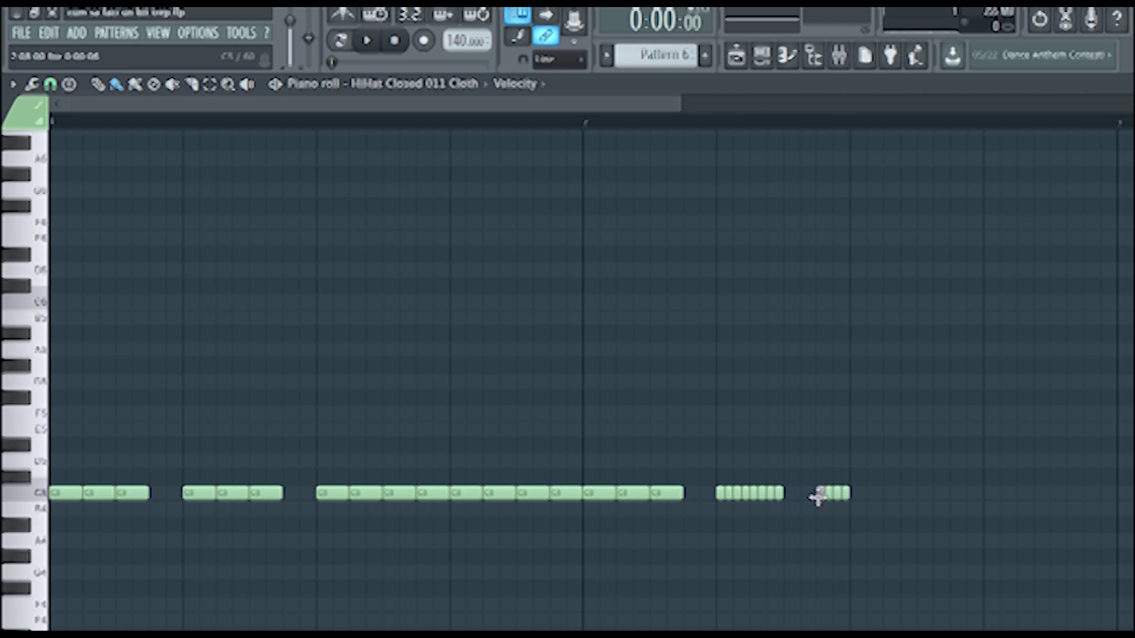
# Step: Return to one-step snapping, add one-step C5 hi-hat notes on steps 9, 10, 11, 13 and 15 of bar 2, and play the pattern
pyautogui.click(50, 85)
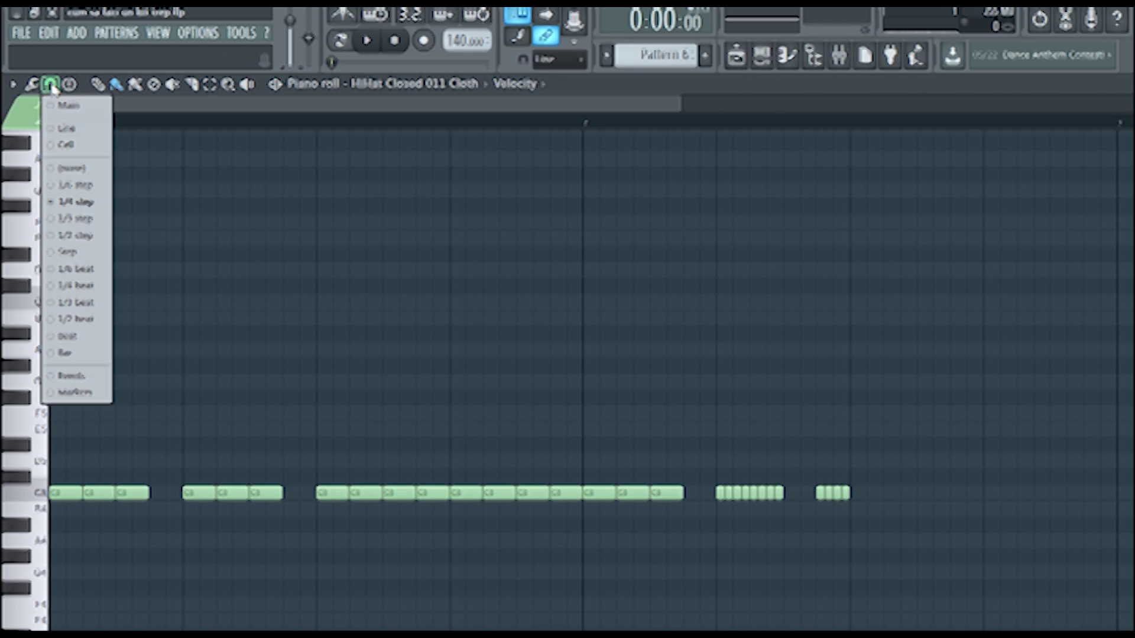
pyautogui.click(85, 271)
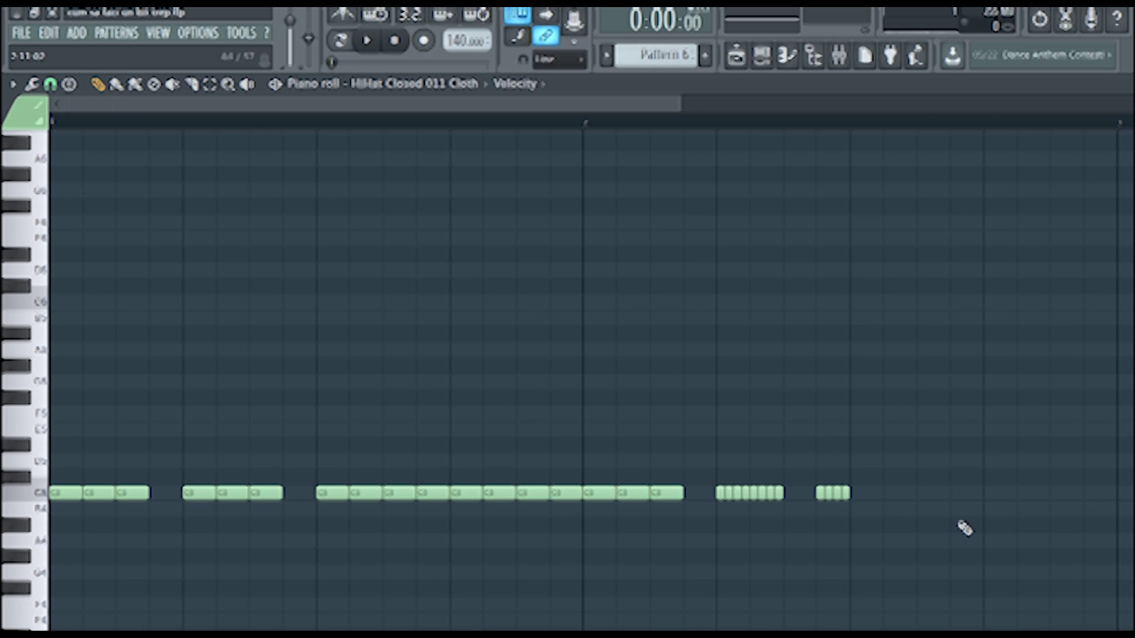
pyautogui.click(658, 491)
pyautogui.click(859, 493)
pyautogui.click(894, 492)
pyautogui.click(995, 493)
pyautogui.click(1058, 493)
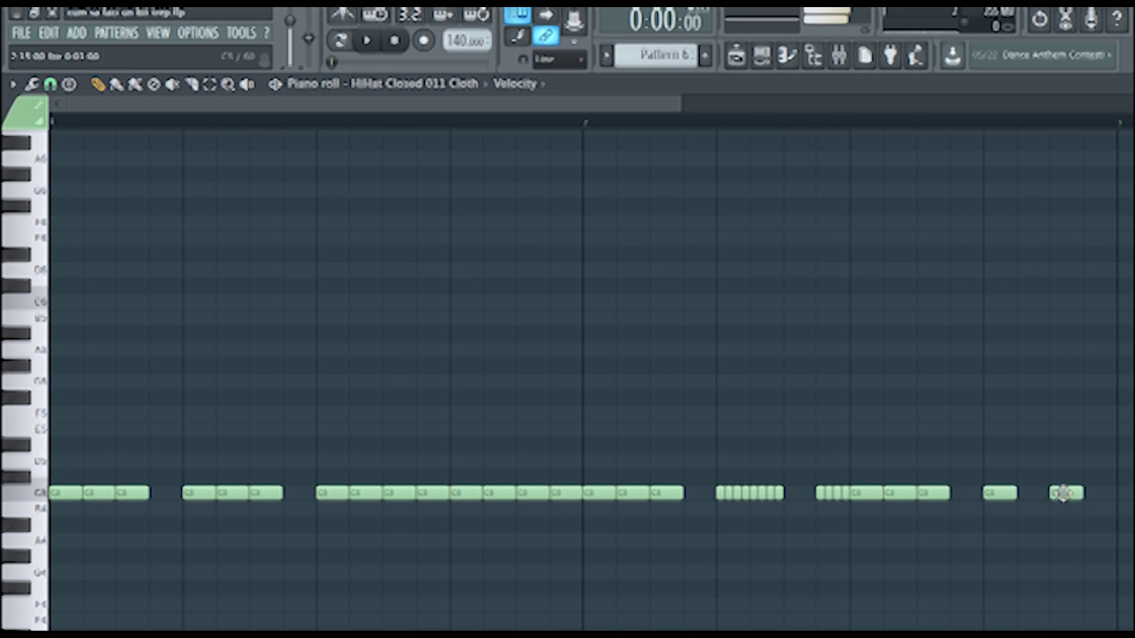
pyautogui.click(275, 84)
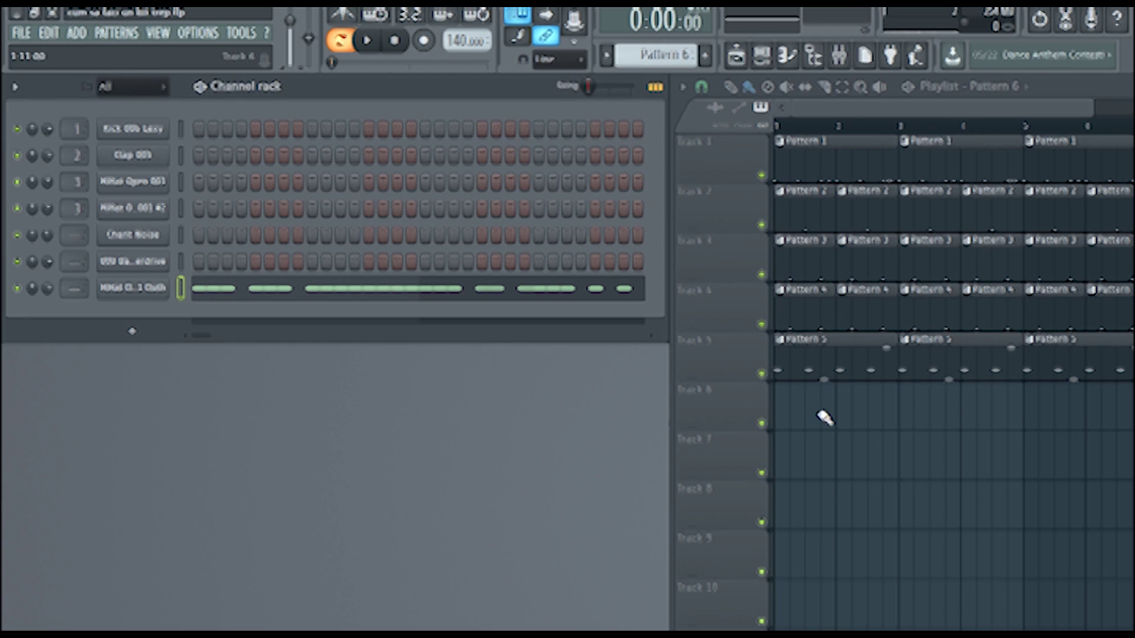
# Step: Place Pattern 6 clips back to back along Track 6 from bar 1 and play the song
pyautogui.moveTo(824, 418); pyautogui.dragTo(849, 417)
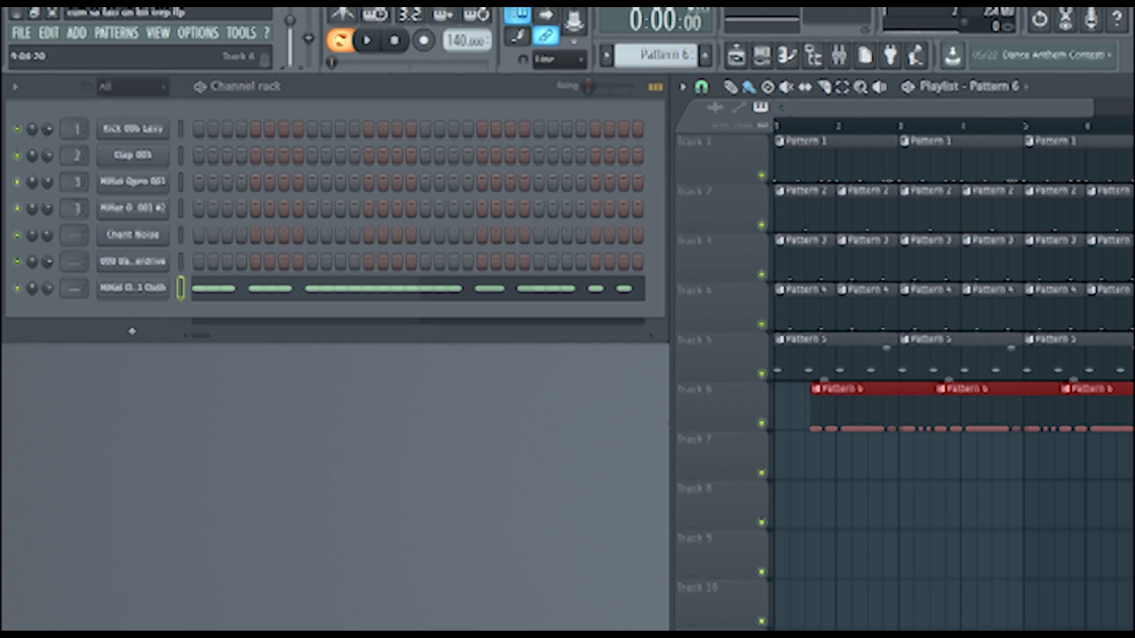
pyautogui.click(908, 86)
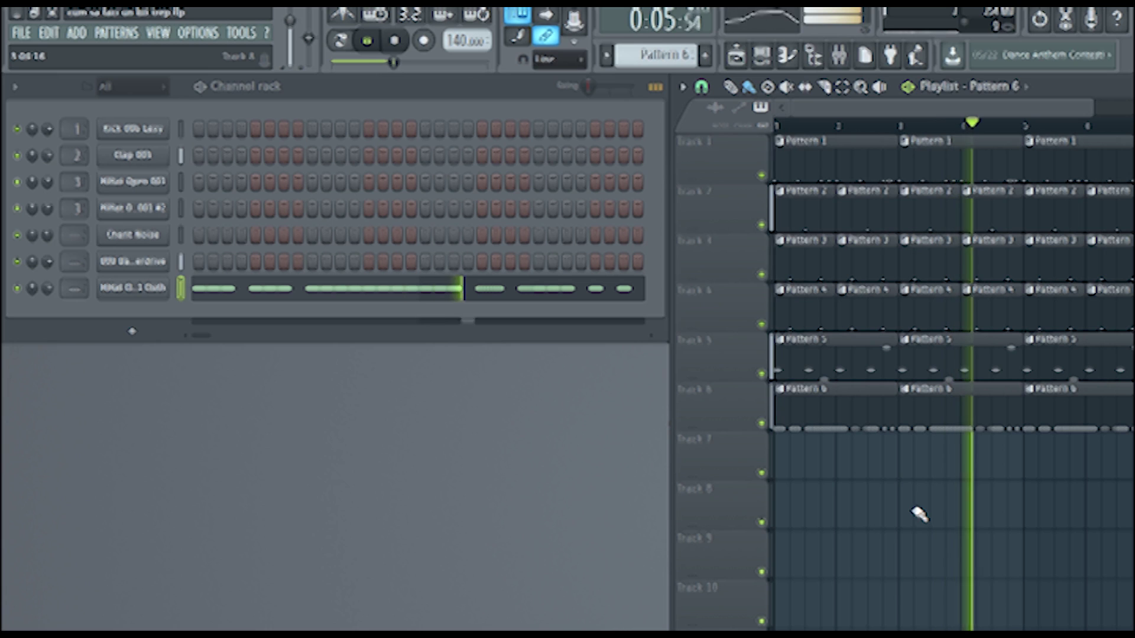
pyautogui.press('space')
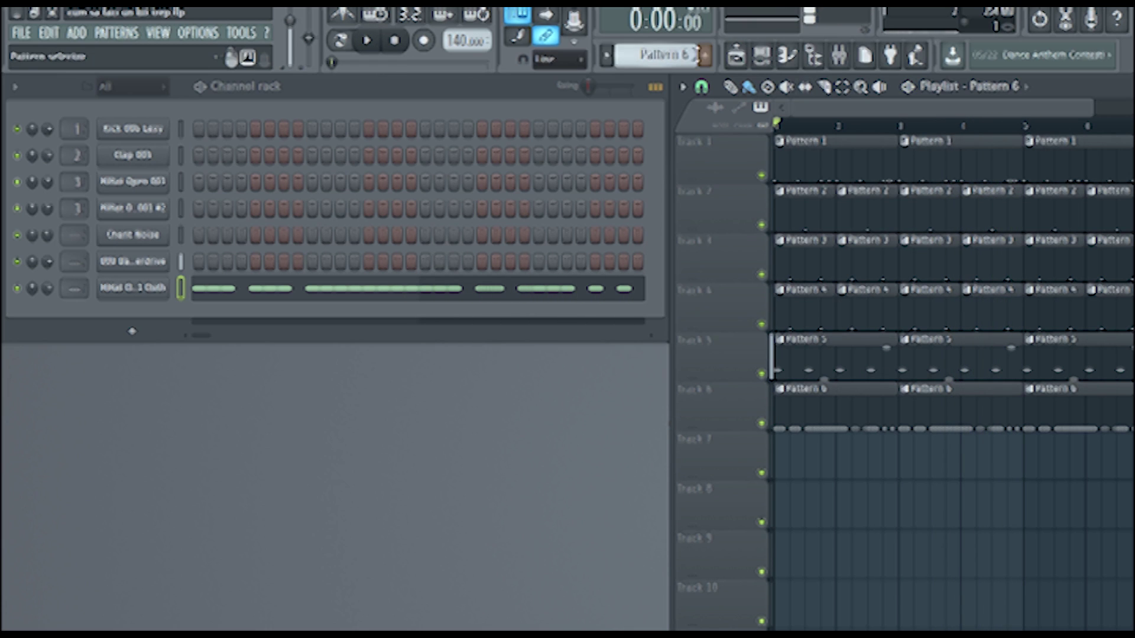
# Step: Start Pattern 7 and add an FL Keys channel as its instrument
pyautogui.scroll(-1, 687, 55)
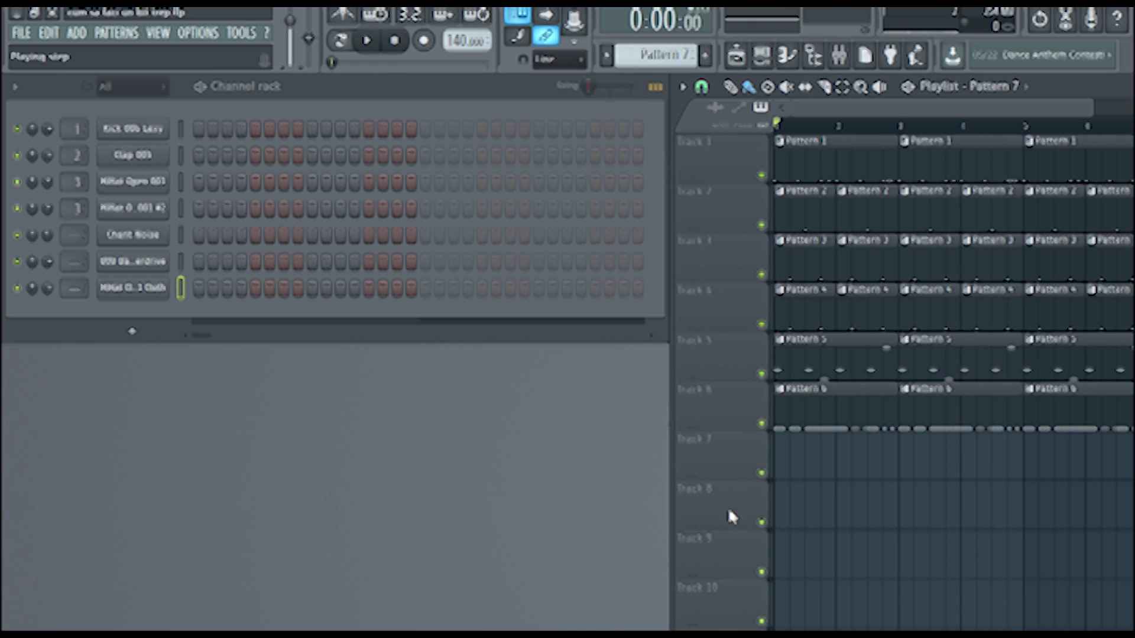
pyautogui.click(76, 33)
pyautogui.moveTo(97, 59)
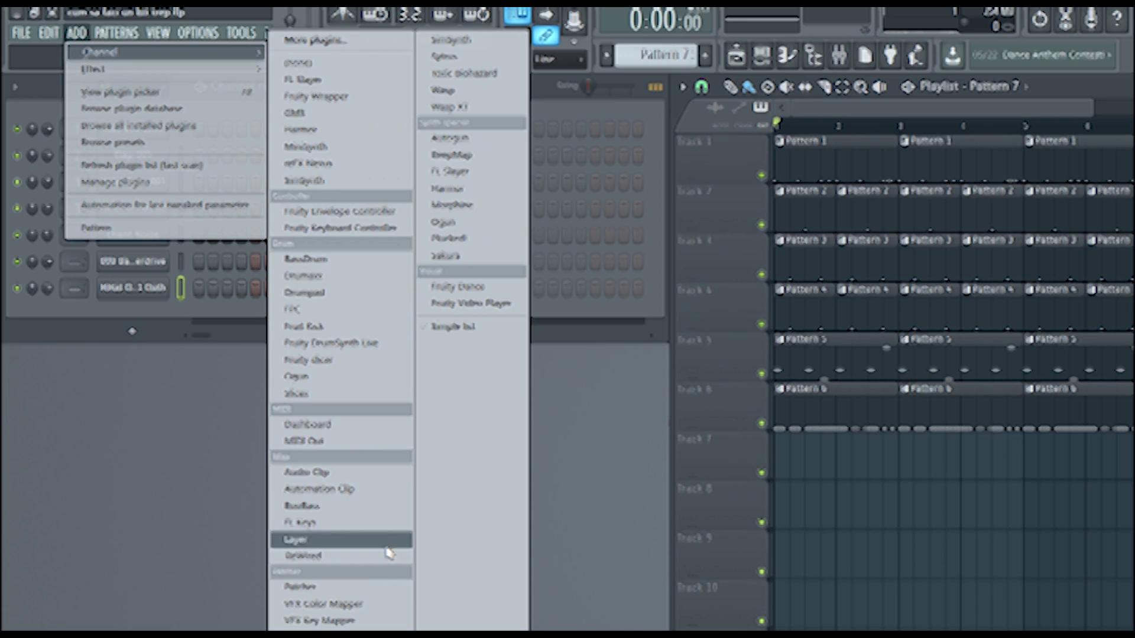
pyautogui.click(381, 523)
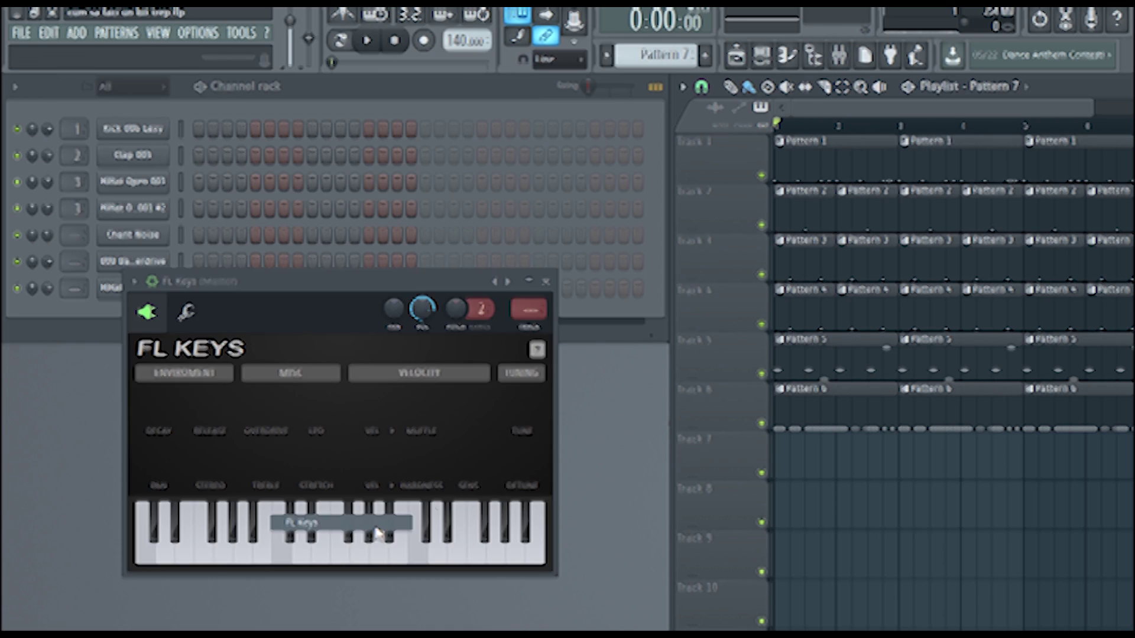
# Step: Draw two-step FL Keys notes C6, A6, E6 and A5 in the piano roll on steps 1, 5, 9 and 13 of bar 1
pyautogui.click(762, 55)
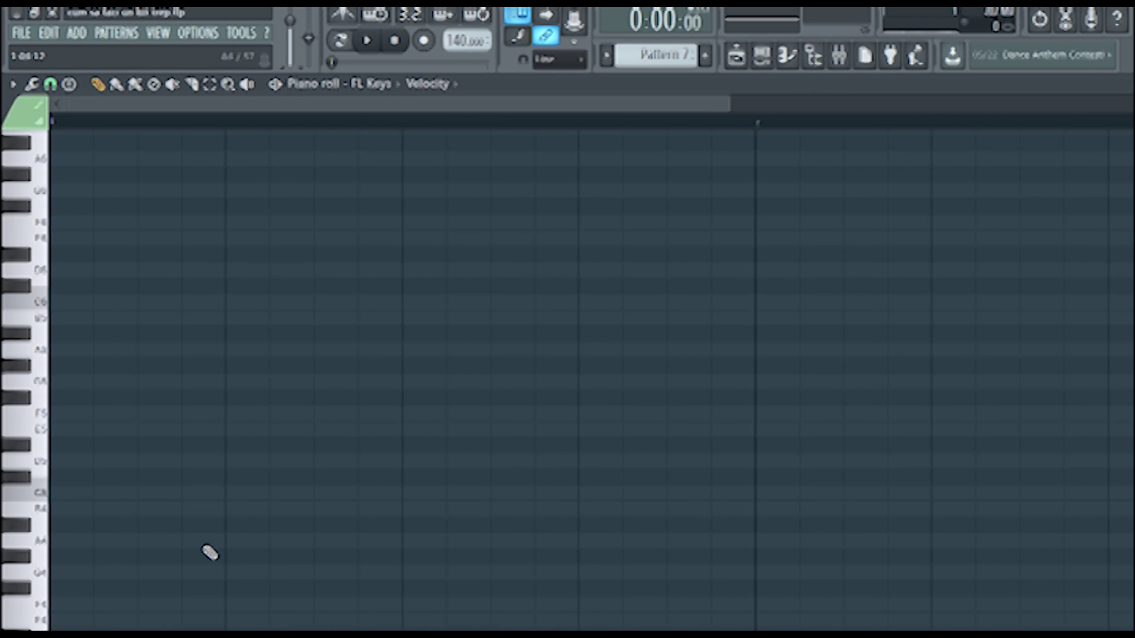
pyautogui.click(54, 496)
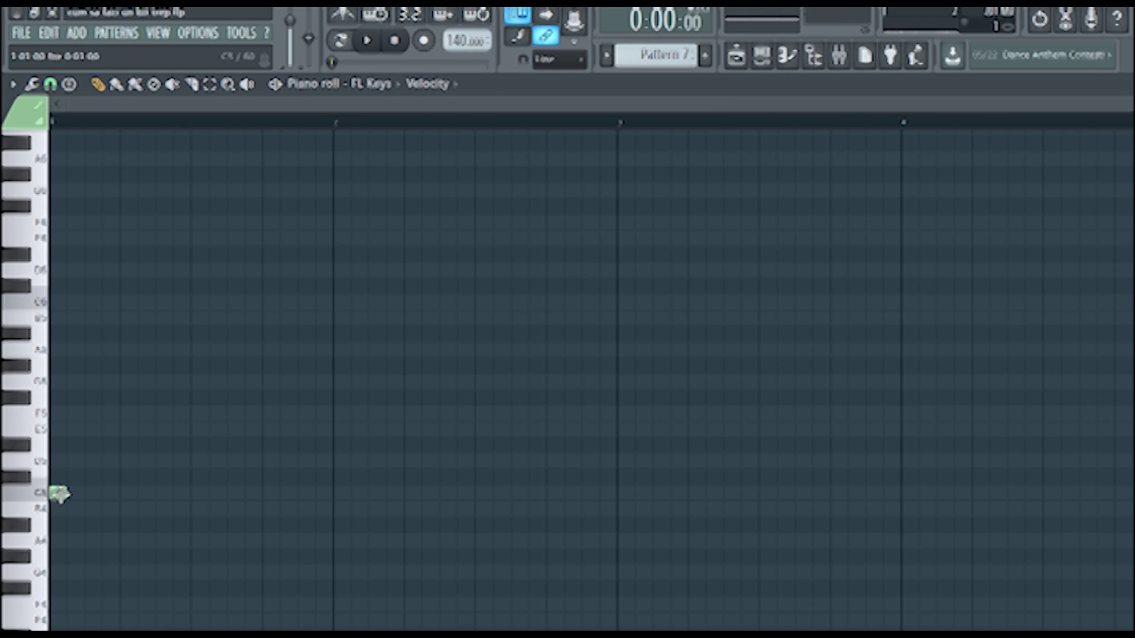
pyautogui.click(55, 307)
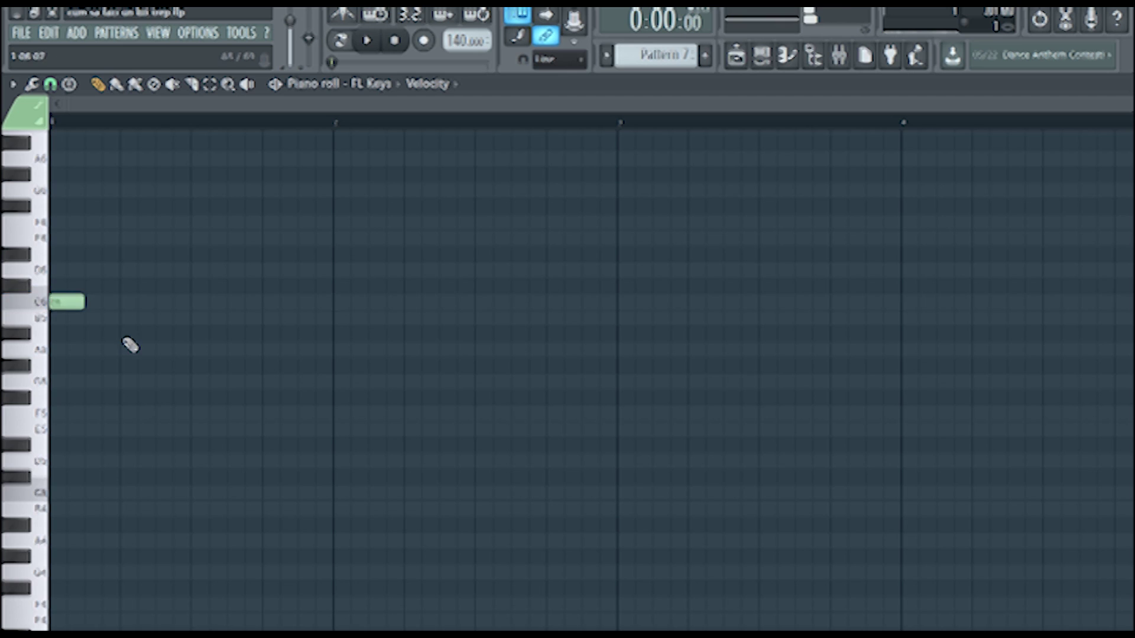
pyautogui.scroll(2, 136, 349)
pyautogui.click(126, 254)
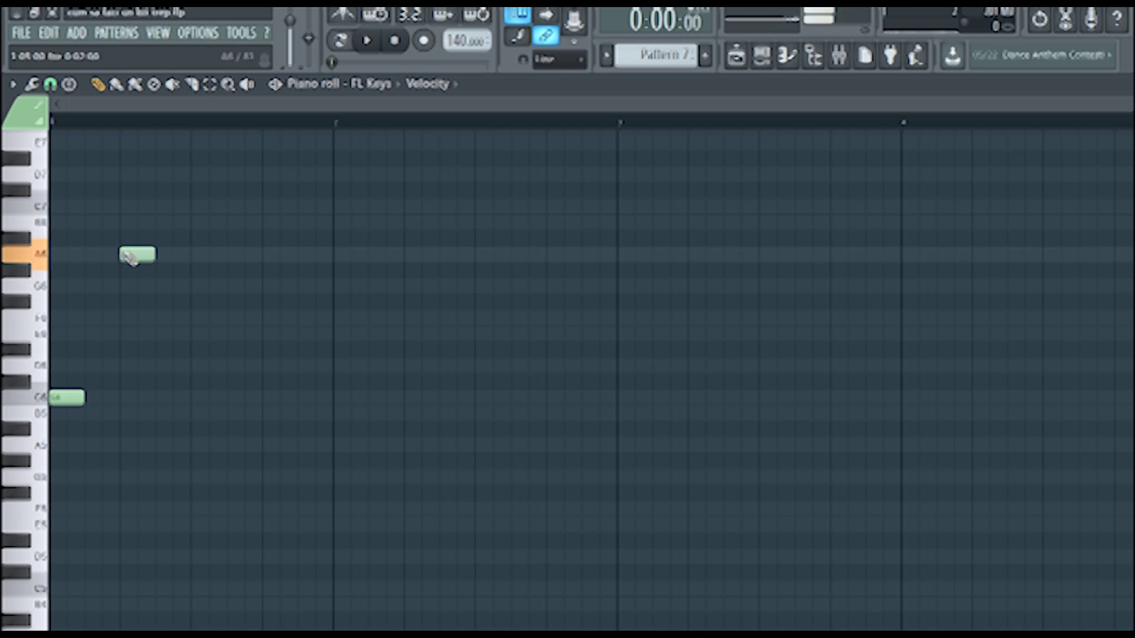
pyautogui.click(196, 335)
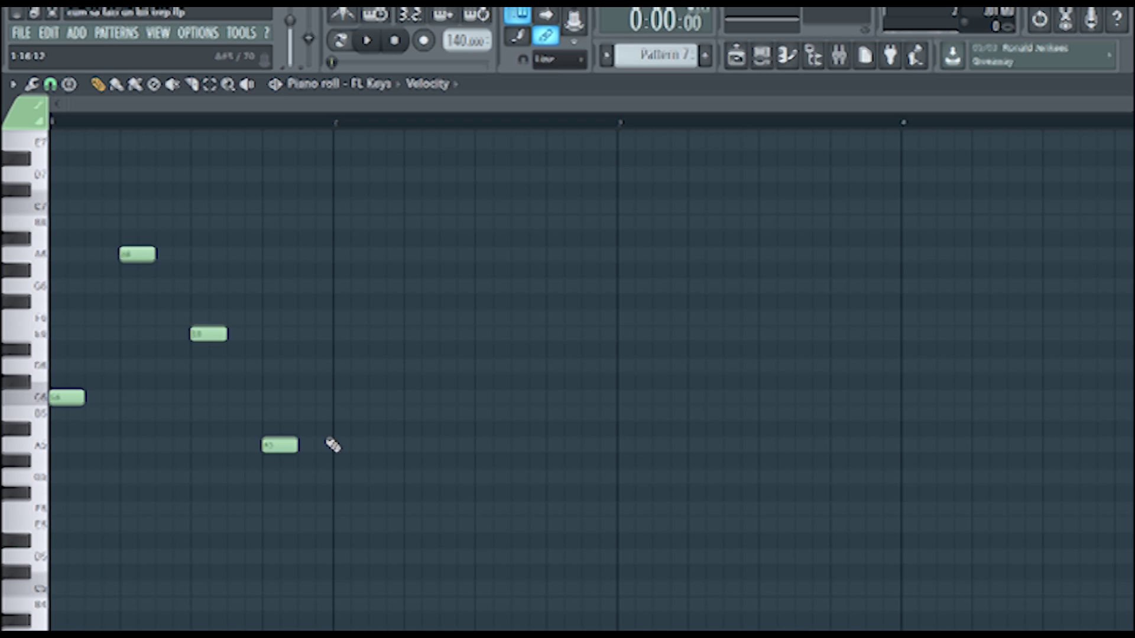
# Step: Copy the four notes into bar 2, swap the last two to A5 on step 9 and E6 on step 13, and play the pattern
pyautogui.hotkey('ctrl', 'a')
pyautogui.moveTo(60, 398); pyautogui.dragTo(350, 398)
pyautogui.hotkey('ctrl', 'd')
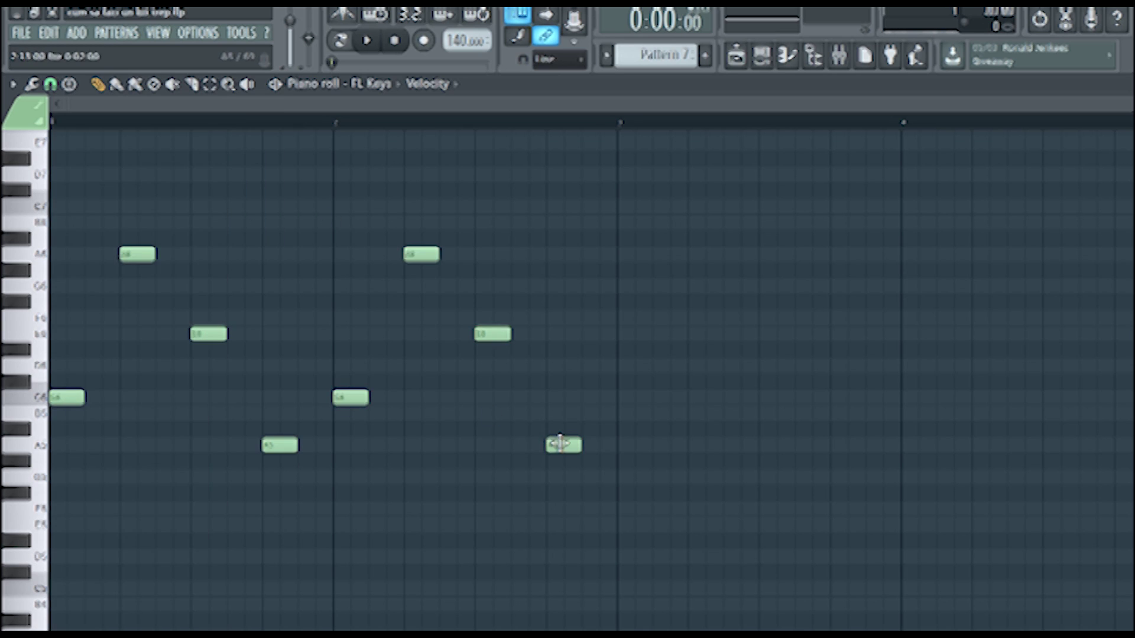
pyautogui.moveTo(494, 335); pyautogui.dragTo(573, 323)
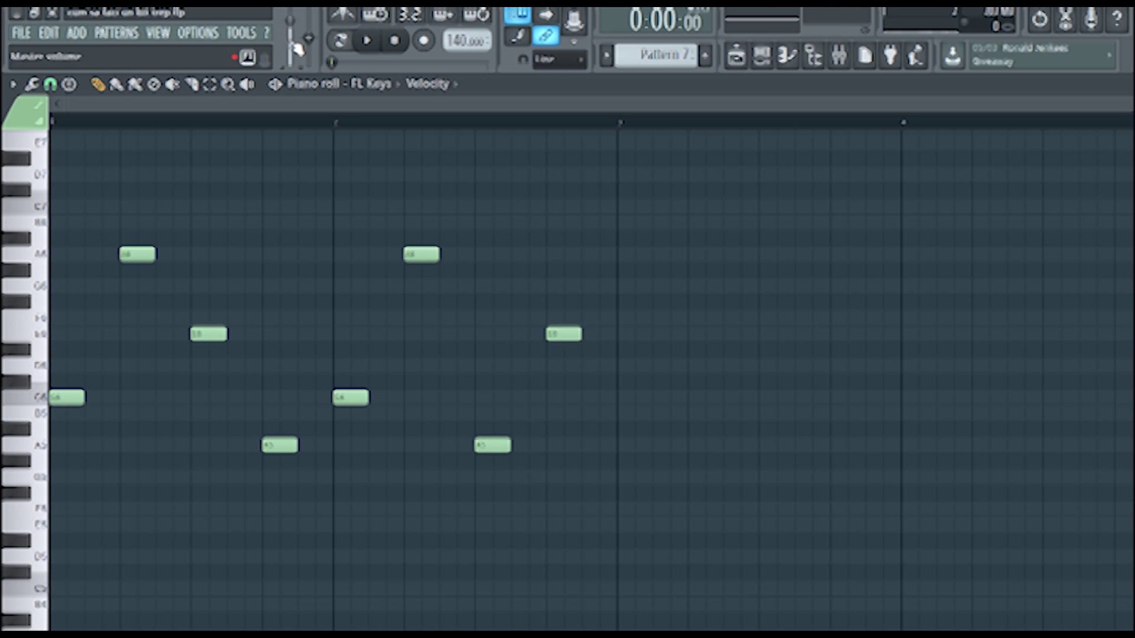
pyautogui.press('space')
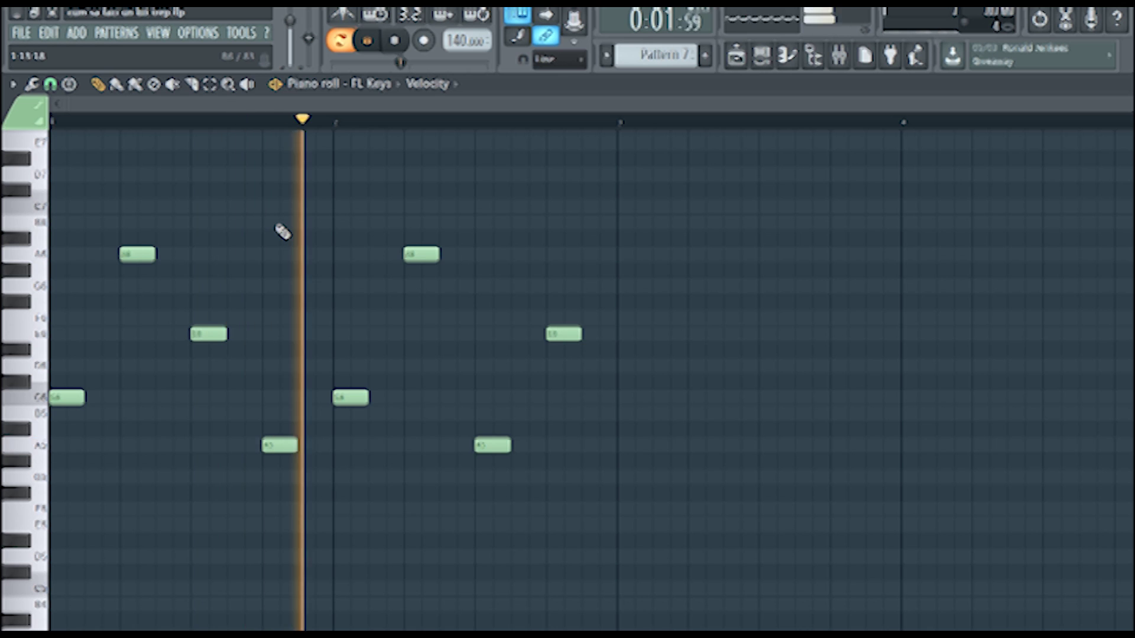
pyautogui.press('space')
# Step: Paint Pattern 7 clips along Track 7 from bar 1, play the arrangement and save the project
pyautogui.press('F7')
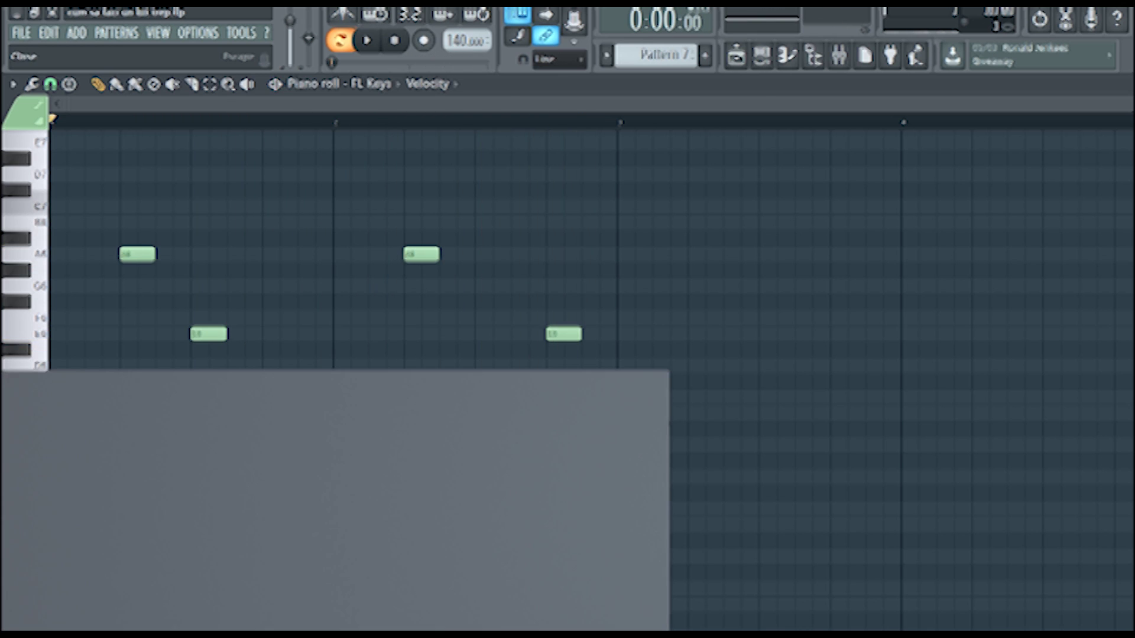
pyautogui.moveTo(798, 470); pyautogui.dragTo(1123, 470)
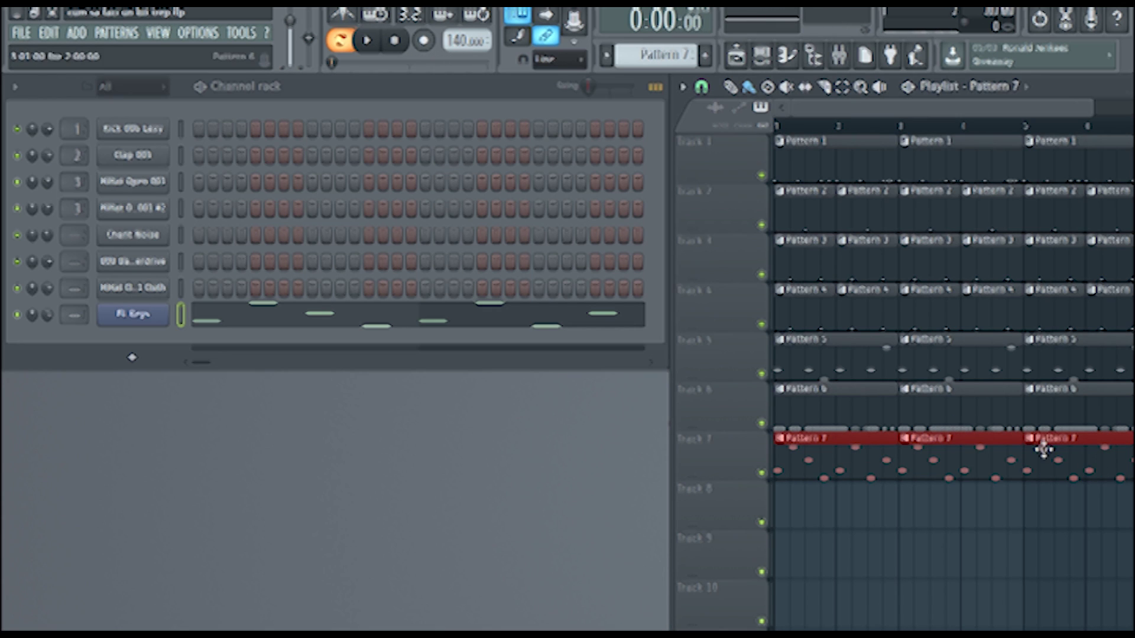
pyautogui.press('space')
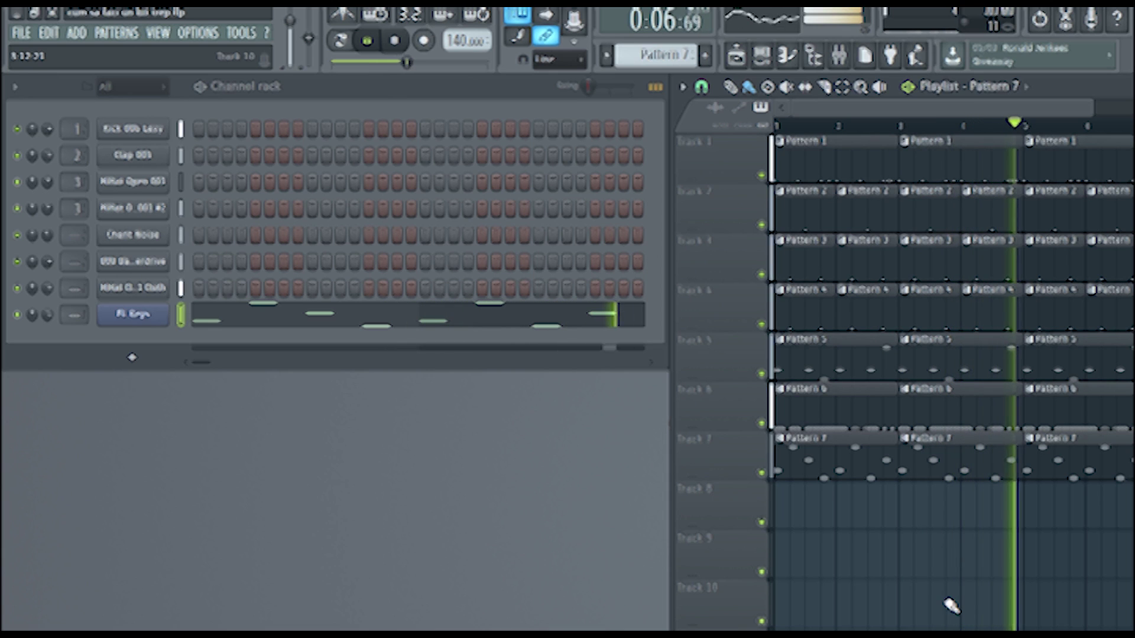
pyautogui.press('space')
pyautogui.hotkey('ctrl', 's')
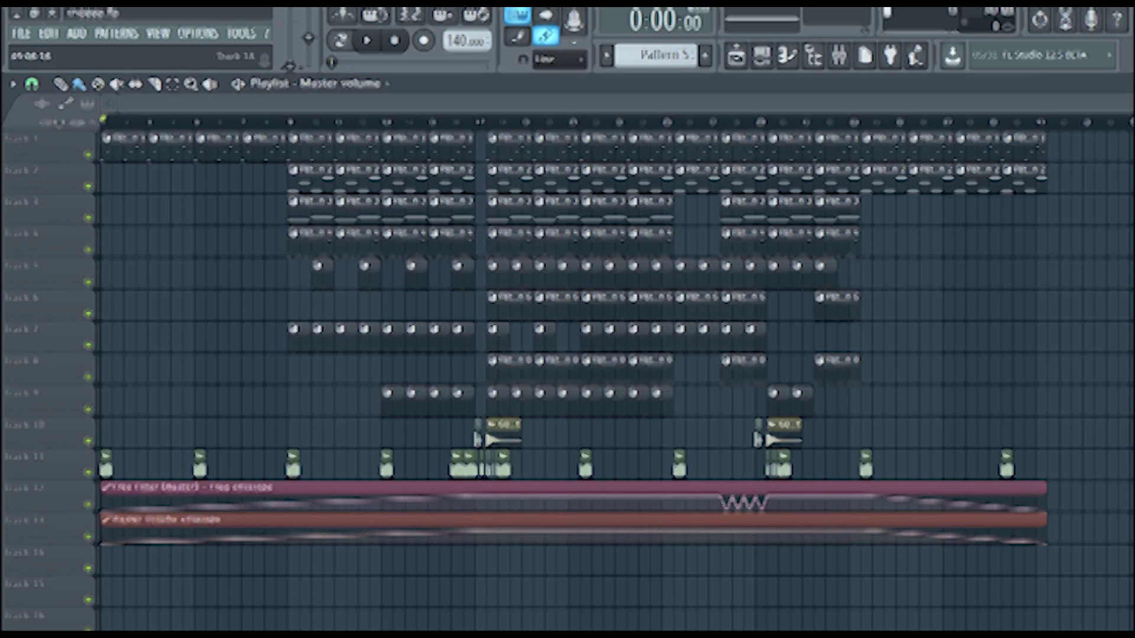
# Step: Play the fully arranged trap song with its filter and volume automation from the start
pyautogui.press('space')
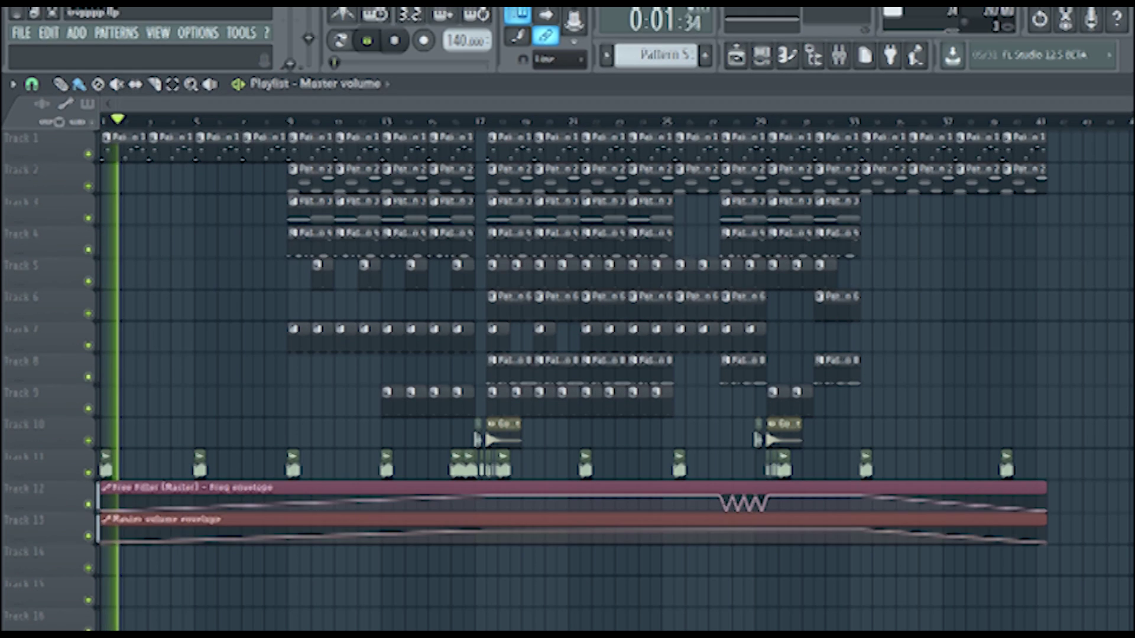